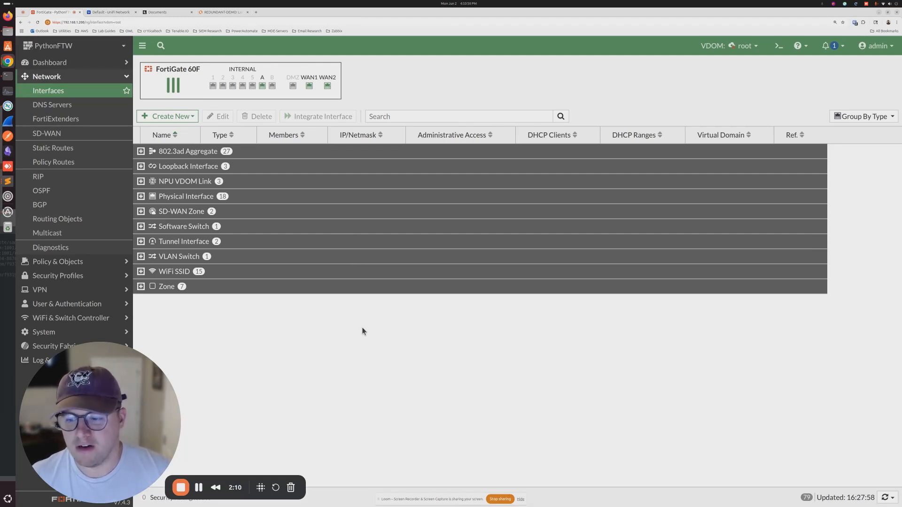
# Step: Switch to the REDUNDANT-DEMO diagram and examine the FortiGate 60F's redundant interface wiring to the two UniFi switches
pyautogui.click(230, 13)
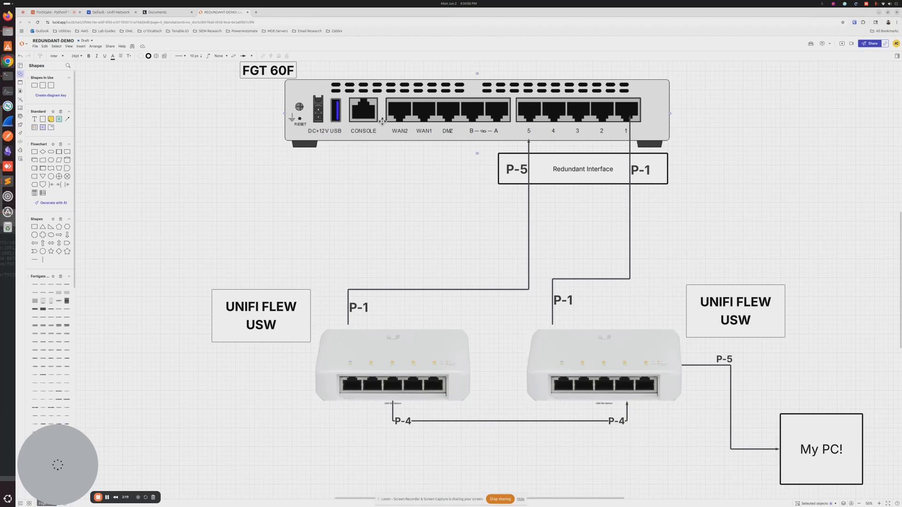
pyautogui.click(402, 106)
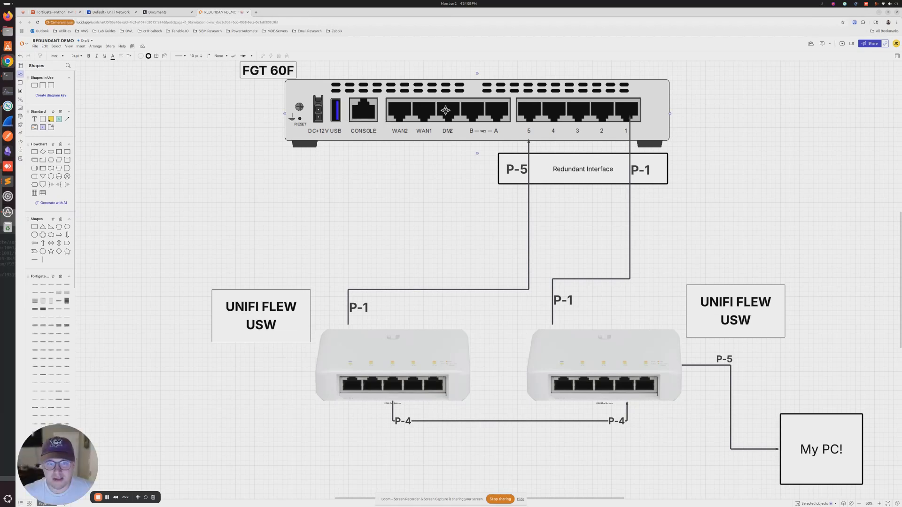
pyautogui.click(628, 159)
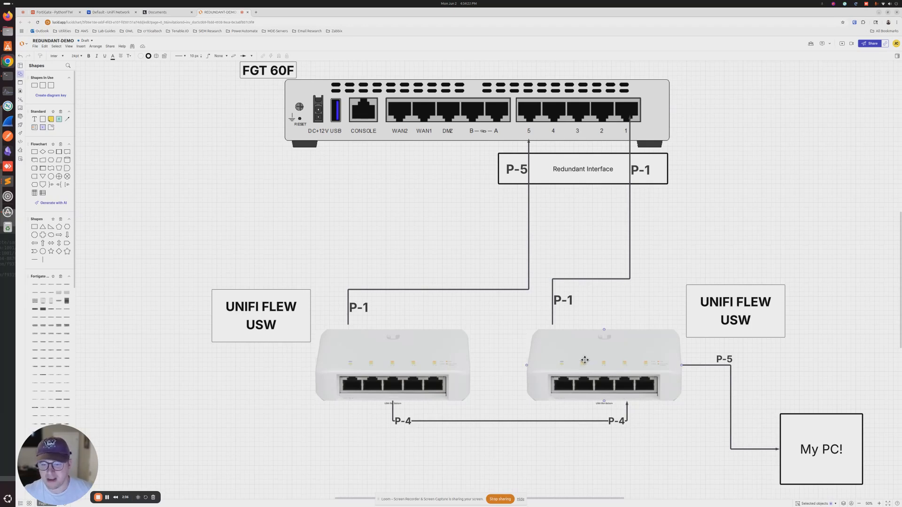
# Step: Switch to the FortiGate page and start a new interface named REDUNDANT-DEMO
pyautogui.click(54, 13)
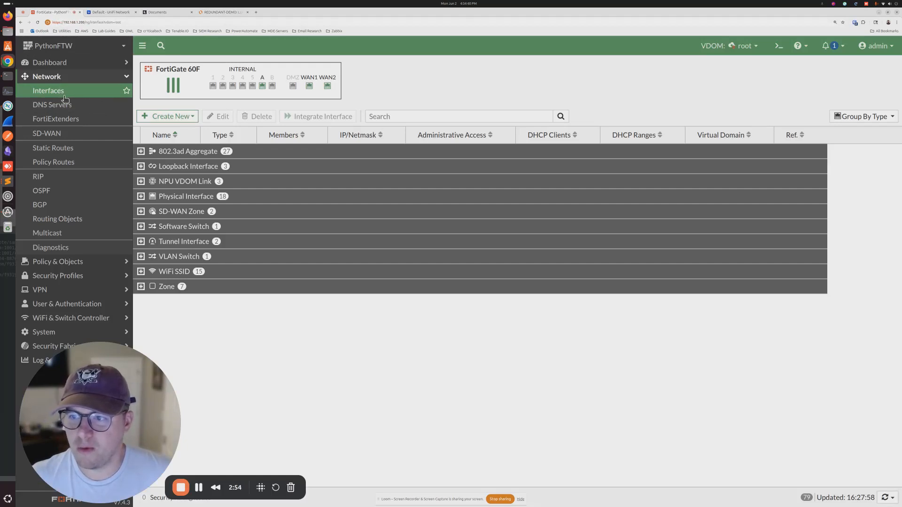
pyautogui.click(178, 120)
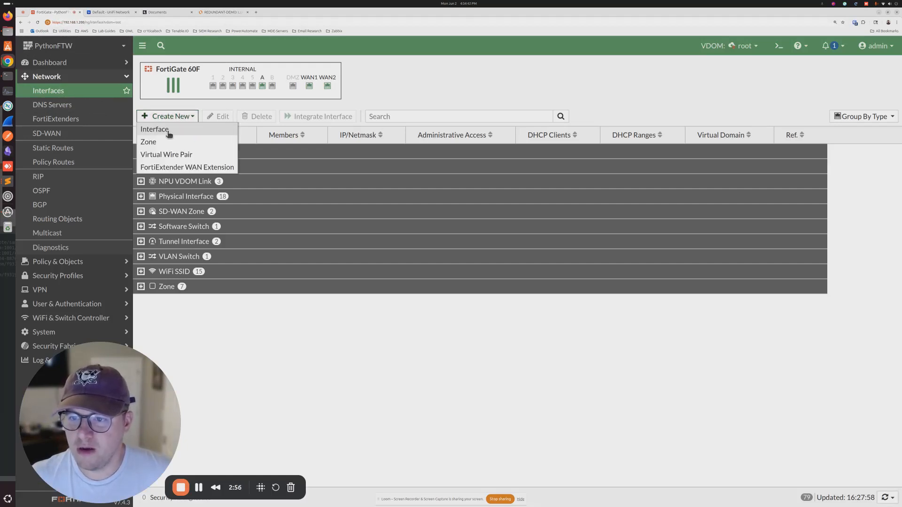
pyautogui.click(168, 130)
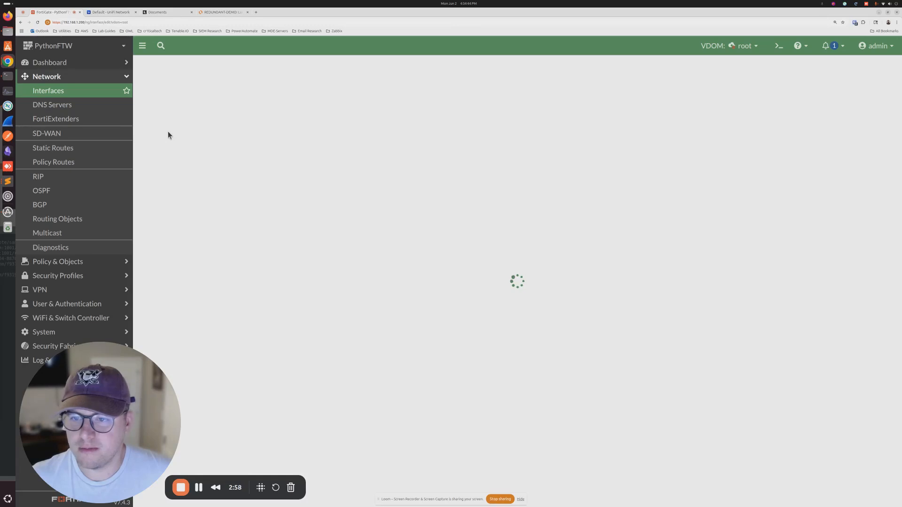
pyautogui.click(249, 90)
pyautogui.write('REDUNDANT-DEMO')
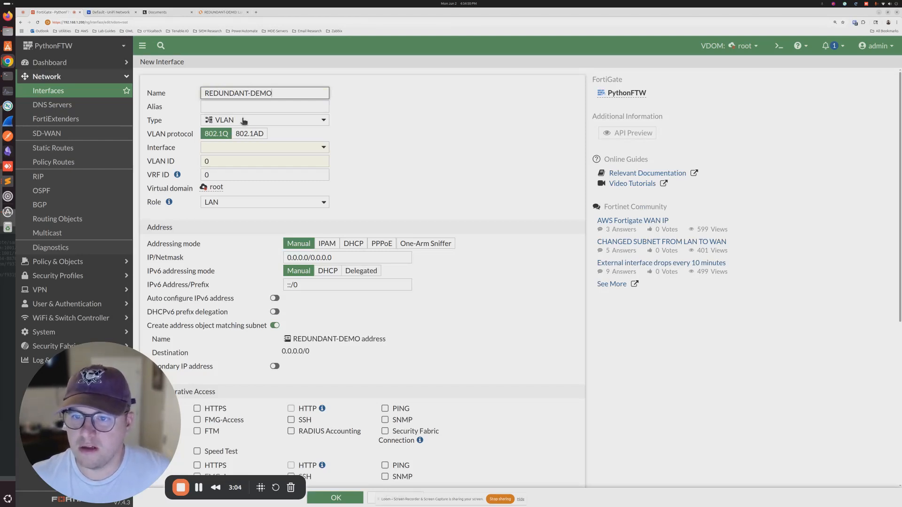
# Step: Set the new interface's type to Redundant Interface
pyautogui.click(229, 121)
pyautogui.click(157, 122)
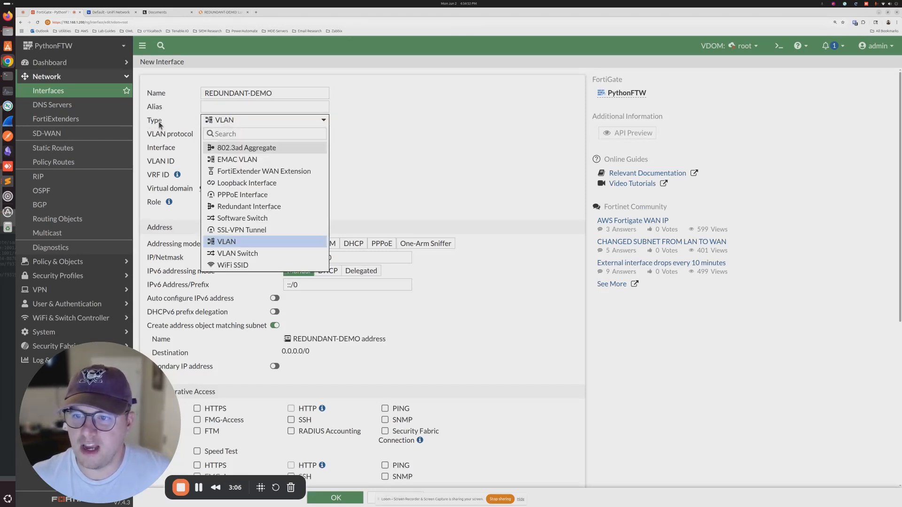
pyautogui.click(212, 121)
pyautogui.click(217, 121)
pyautogui.click(241, 207)
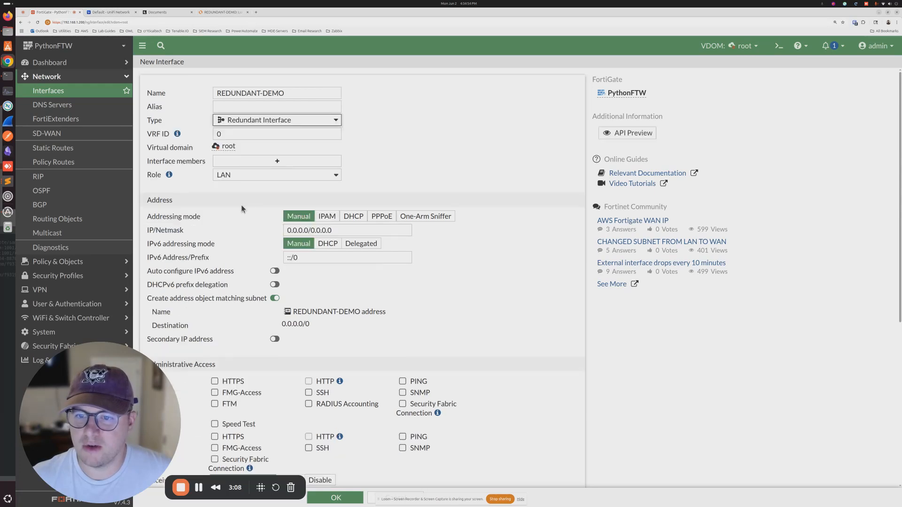
# Step: Add internal1 and internal5 as members of the redundant interface
pyautogui.click(238, 163)
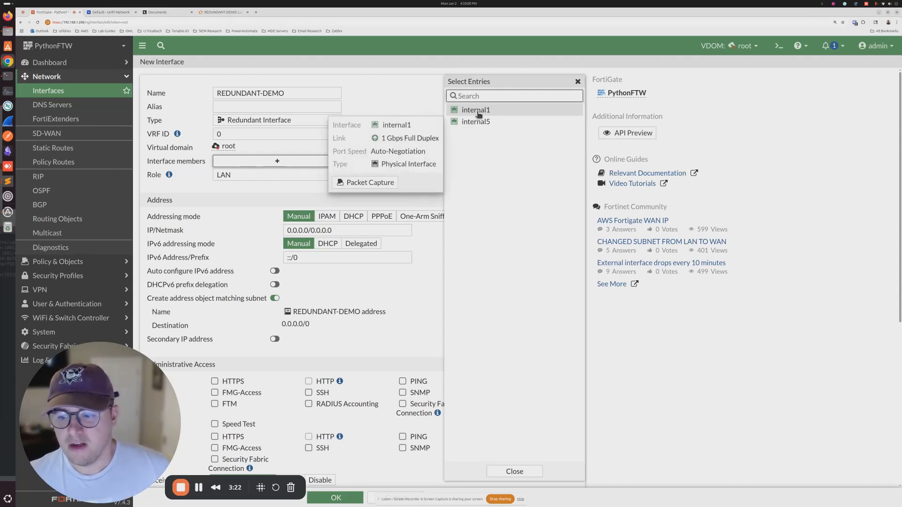
pyautogui.moveTo(478, 120)
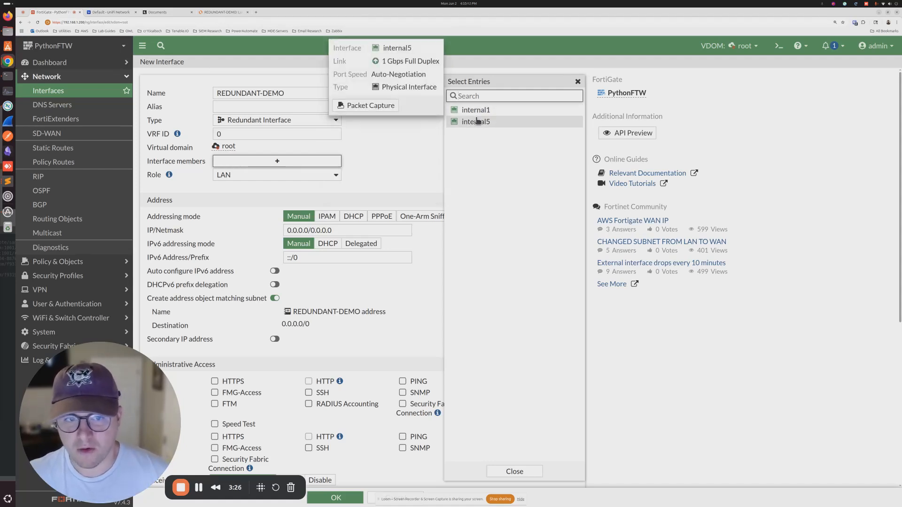
pyautogui.click(476, 110)
pyautogui.click(477, 122)
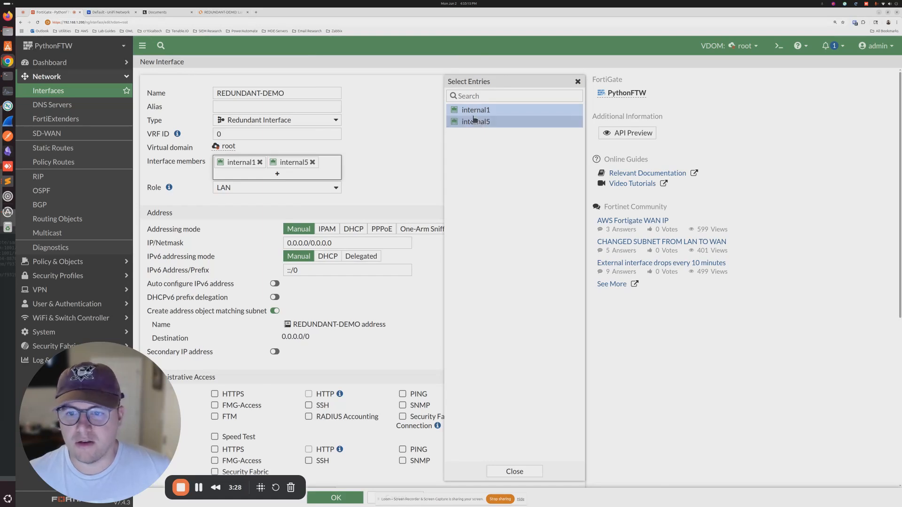
# Step: Set the interface's manual IPv4 address and netmask to 10.60.60.1/24
pyautogui.click(316, 248)
pyautogui.write('10.60.60.2')
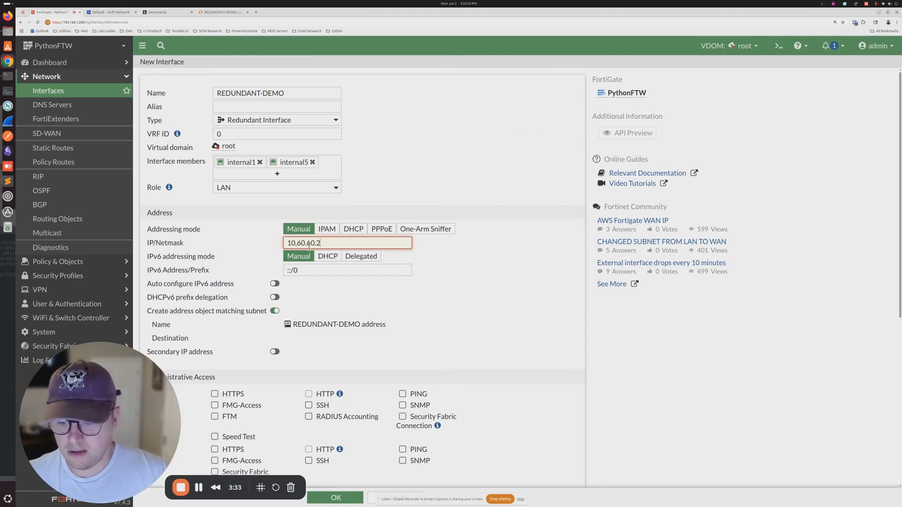
pyautogui.press('BackSpace')
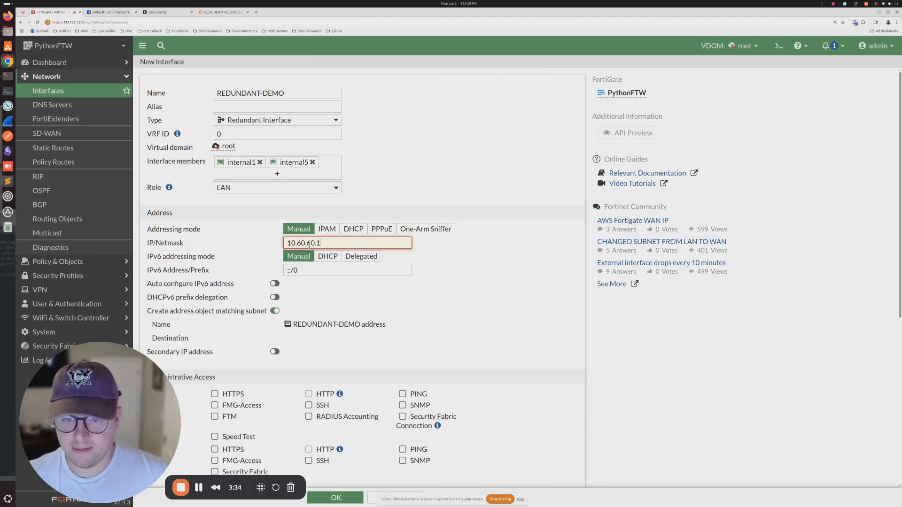
pyautogui.write('1/24')
# Step: Disable the creation of a matching subnet address object and allow PING for IPv4 administrative access
pyautogui.scroll(-1, 290, 276)
pyautogui.click(275, 284)
pyautogui.scroll(-3, 282, 287)
pyautogui.click(403, 254)
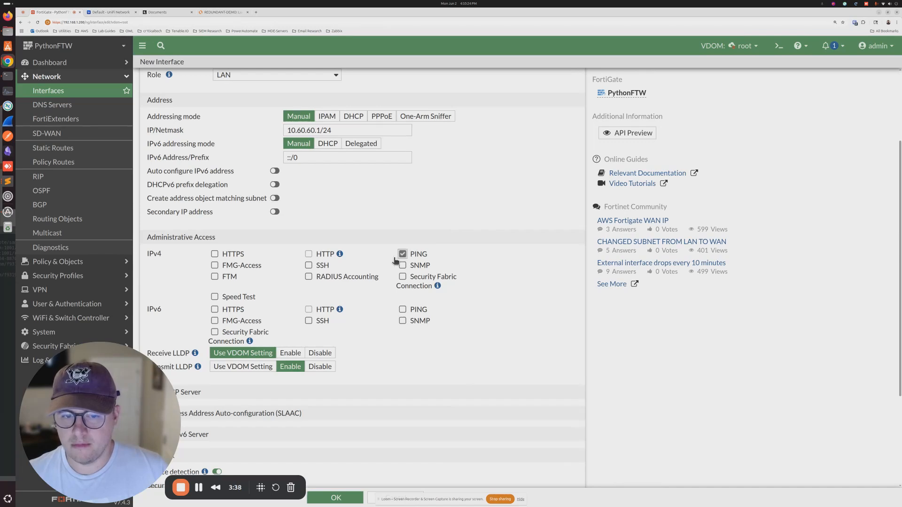
# Step: Enable the DHCP server with range 10.60.60.20-10.60.60.254, DNS servers 1.1.1.1 and 8.8.8.8 and an 86400-second lease time, and save the interface
pyautogui.scroll(-3, 254, 291)
pyautogui.scroll(-1, 210, 287)
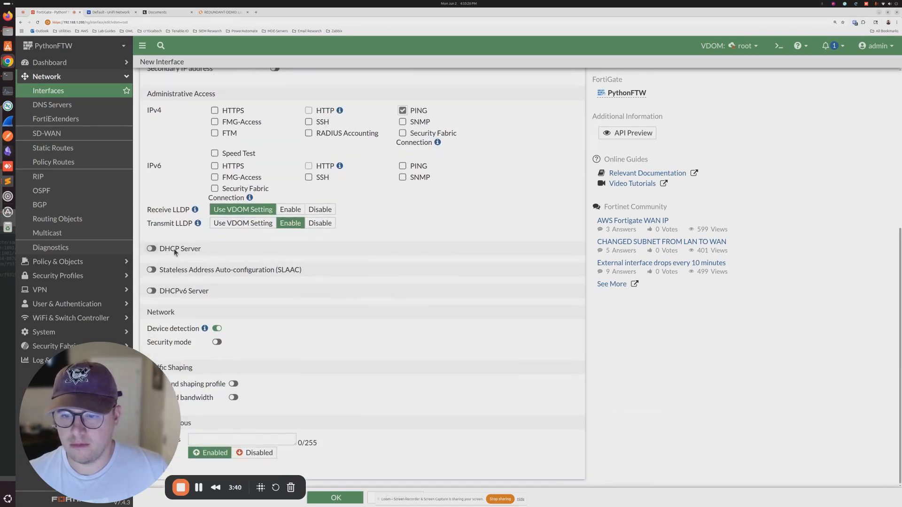
pyautogui.click(171, 249)
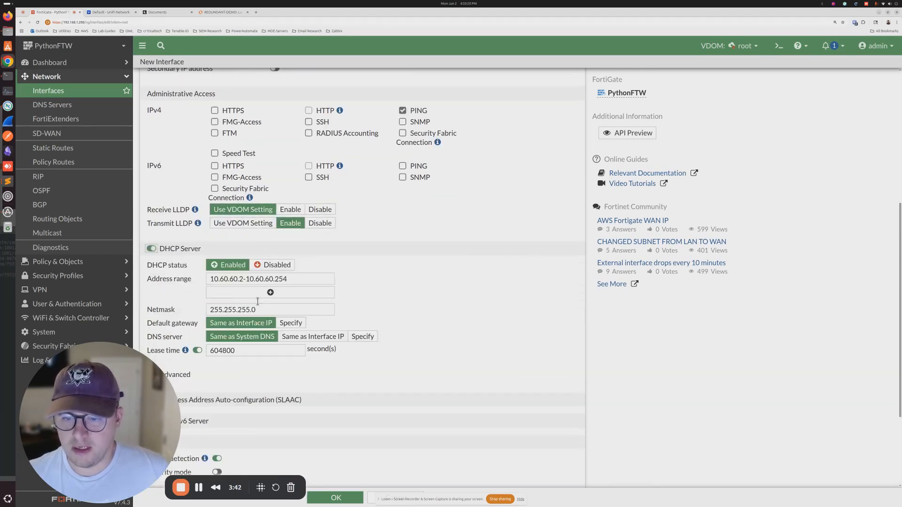
pyautogui.click(242, 278)
pyautogui.write('0')
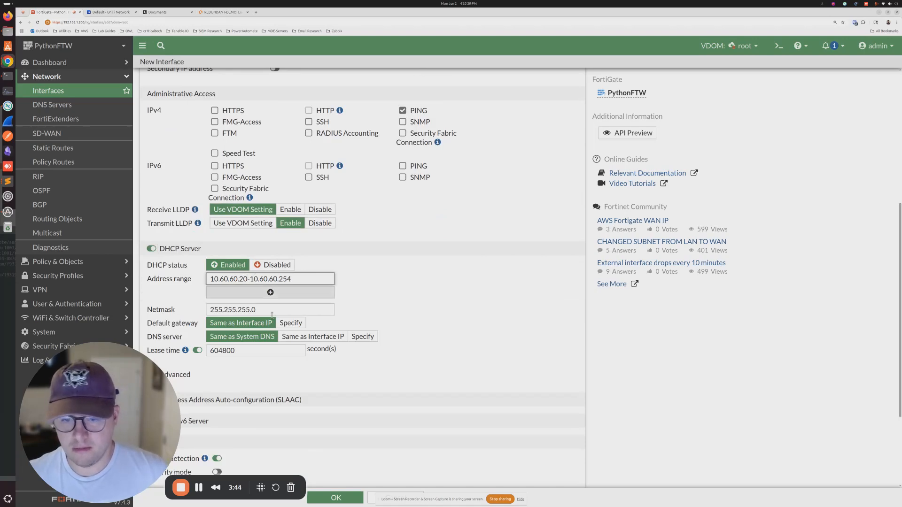
pyautogui.scroll(-2, 365, 329)
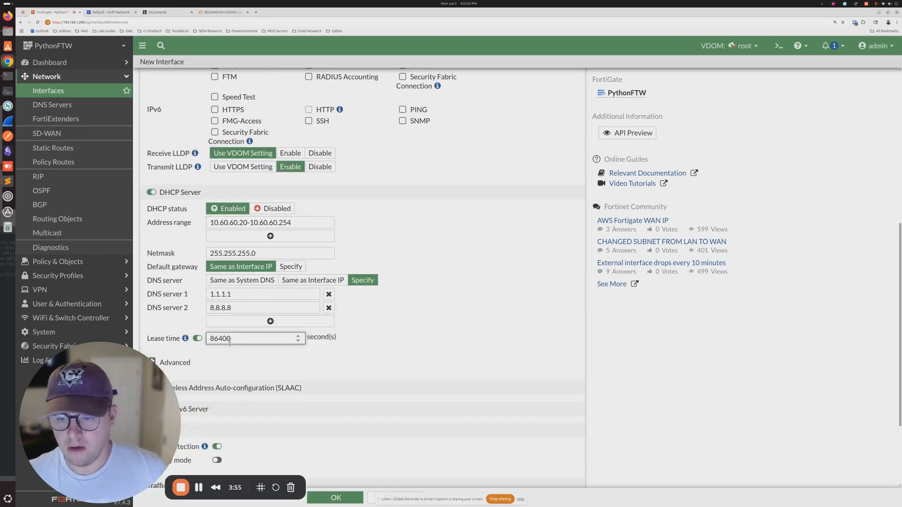
pyautogui.scroll(-4, 229, 342)
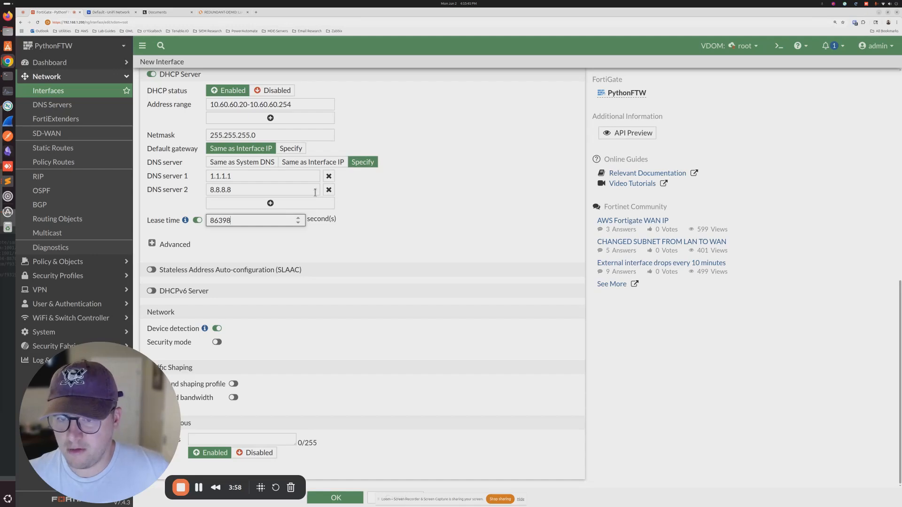
pyautogui.scroll(10, 319, 189)
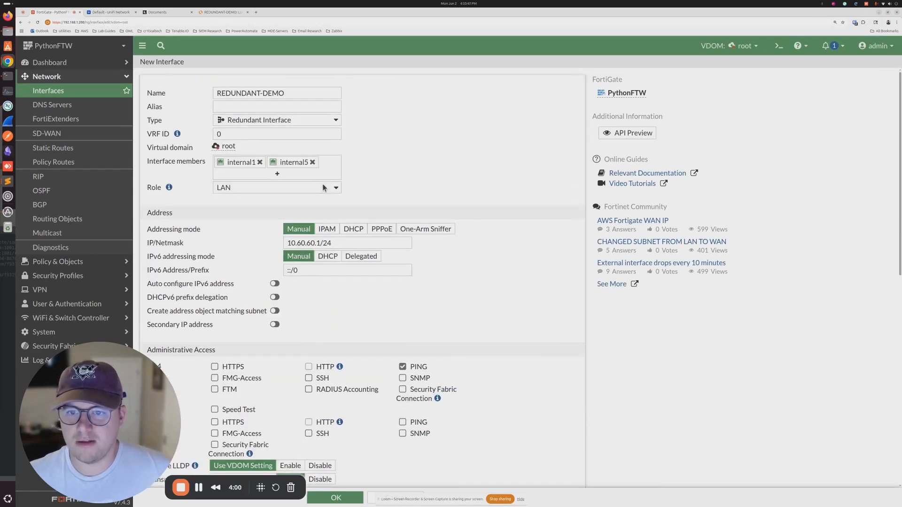
pyautogui.click(336, 497)
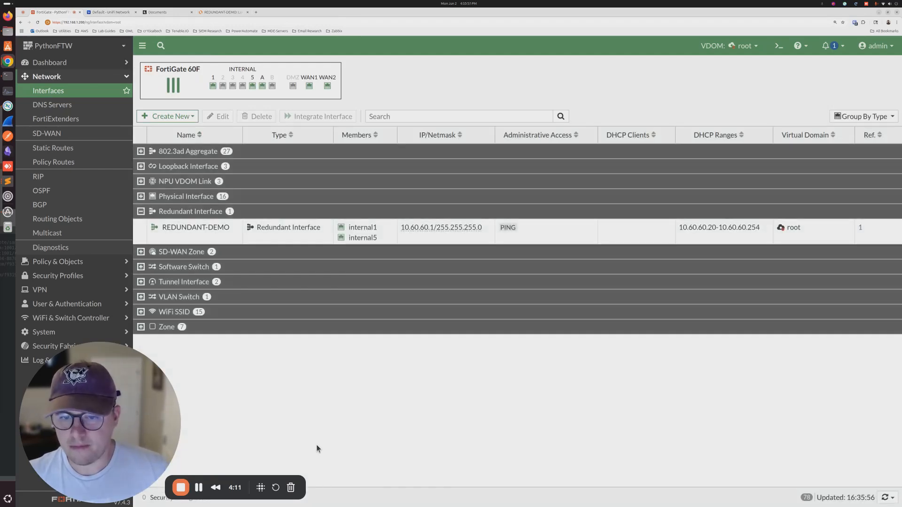
# Step: Check the member ports of REDUNDANT-DEMO in the interface list against the wiring diagram
pyautogui.click(341, 229)
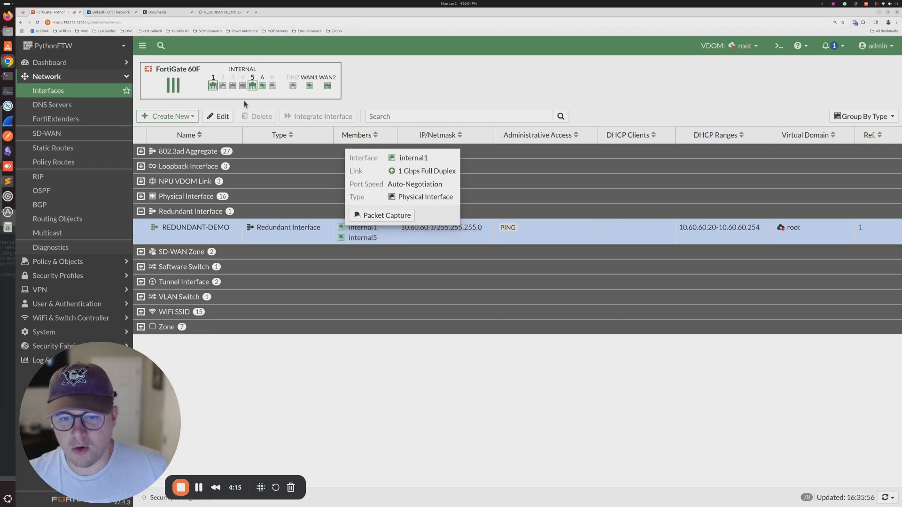
pyautogui.click(213, 13)
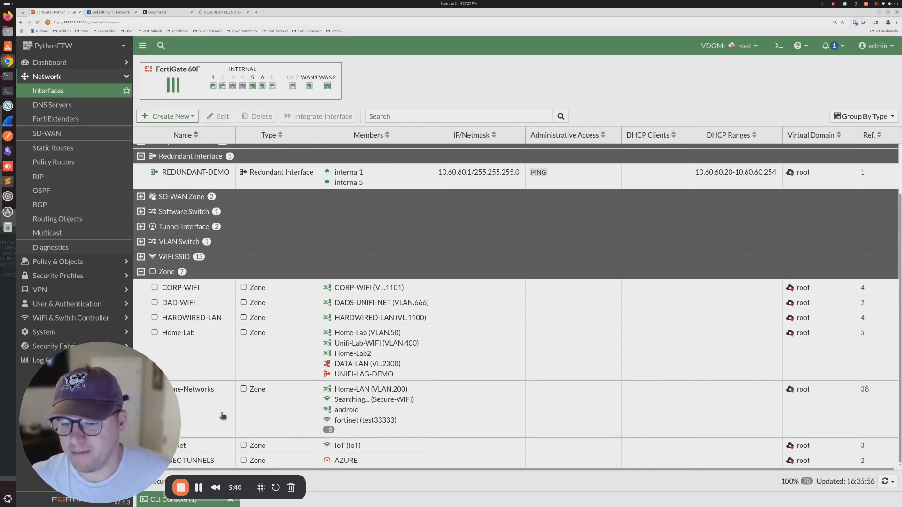
# Step: Add REDUNDANT-DEMO to the interface members of the Home-Networks zone and save the zone
pyautogui.doubleClick(294, 401)
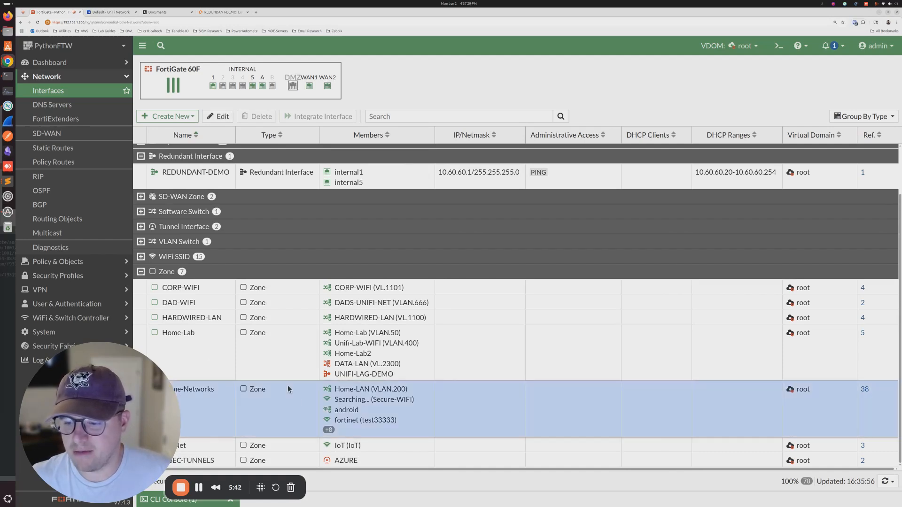
pyautogui.click(296, 169)
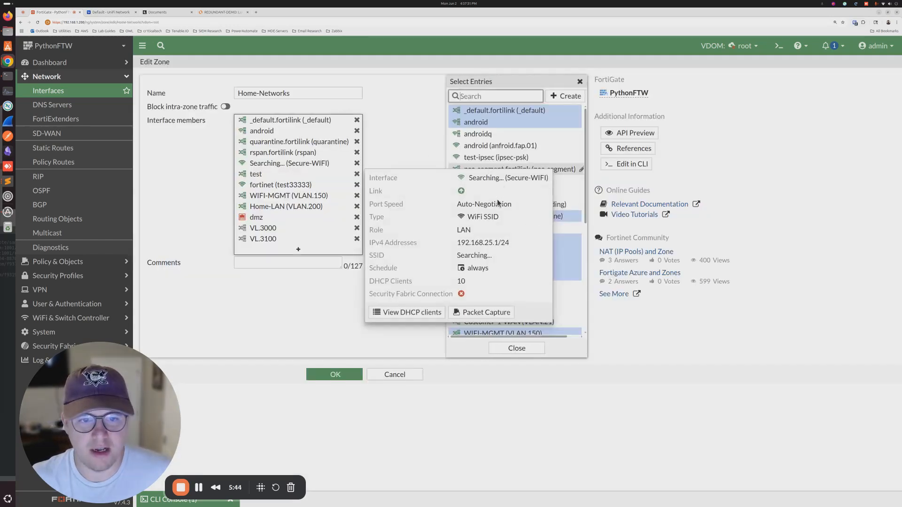
pyautogui.click(488, 228)
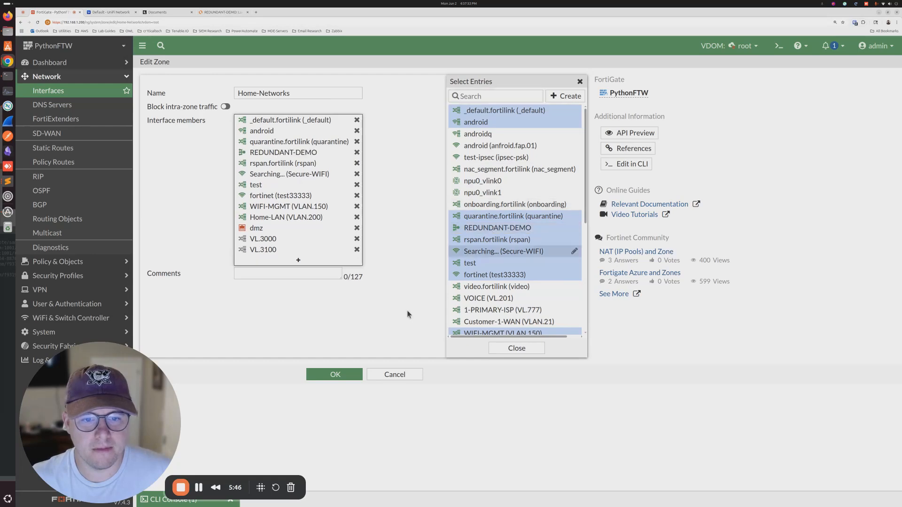
pyautogui.click(338, 374)
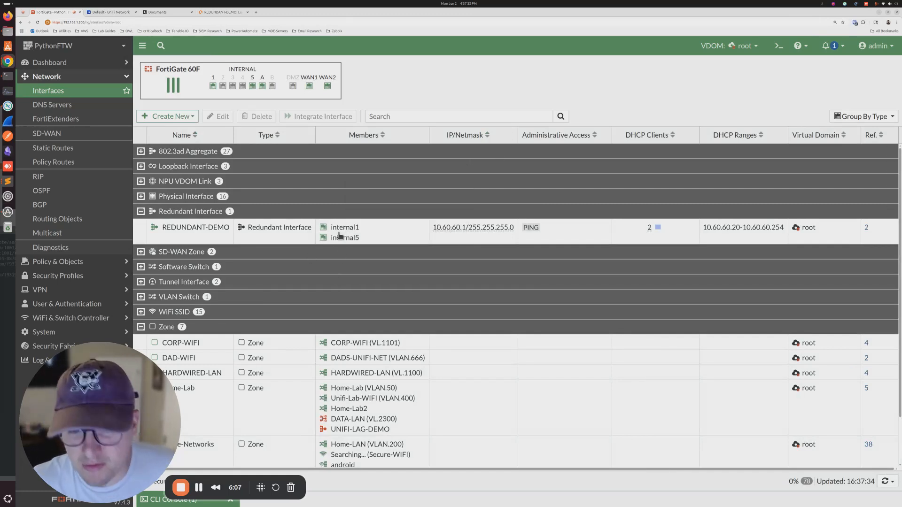
# Step: Check the redundant interface's status in the CLI console with "diagnose netlink redundant name REDUNDANT-DEMO"
pyautogui.moveTo(339, 239)
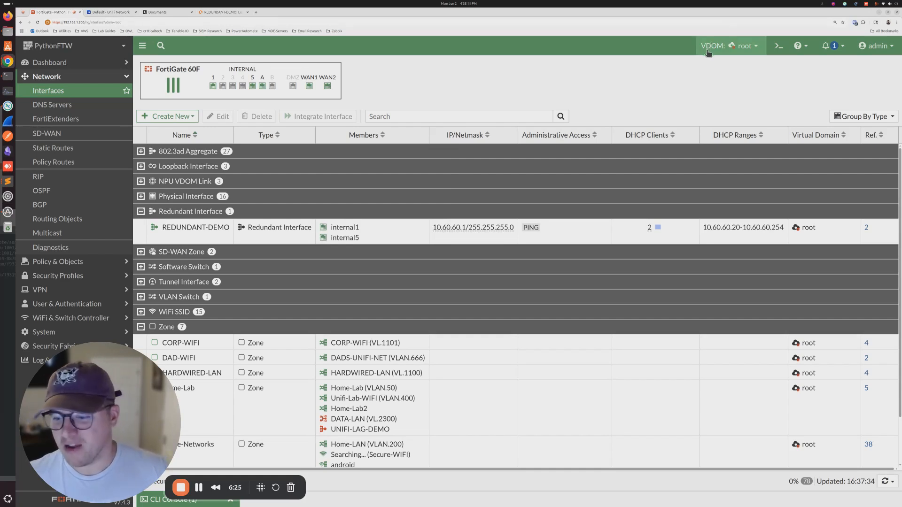
pyautogui.click(778, 46)
pyautogui.write('diagnose netlink ')
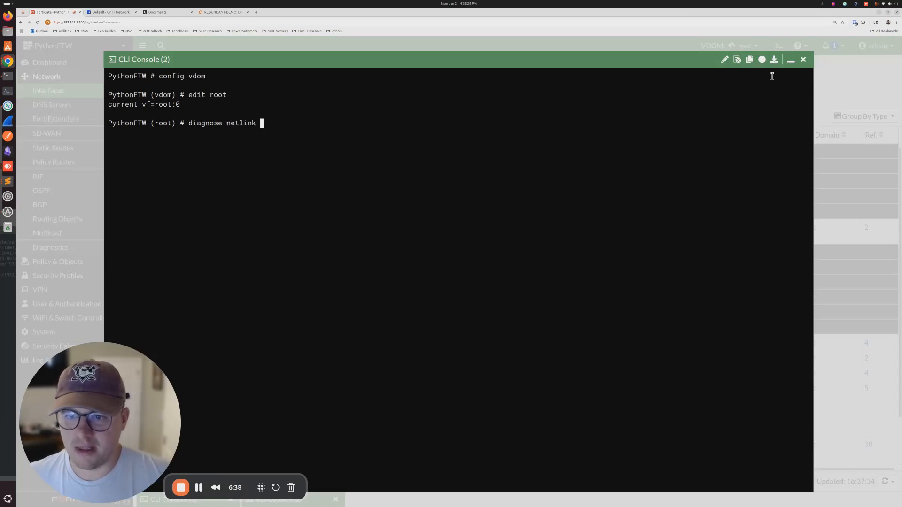
pyautogui.write('redundant')
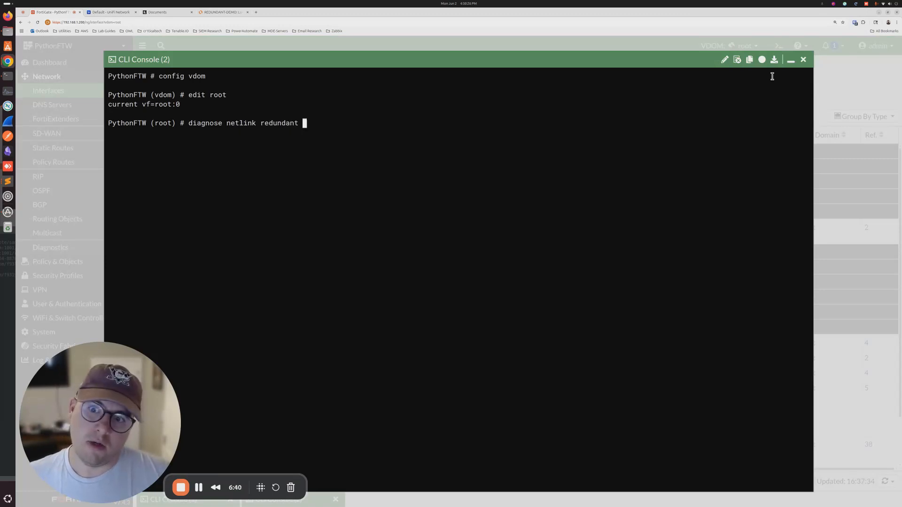
pyautogui.press('?')
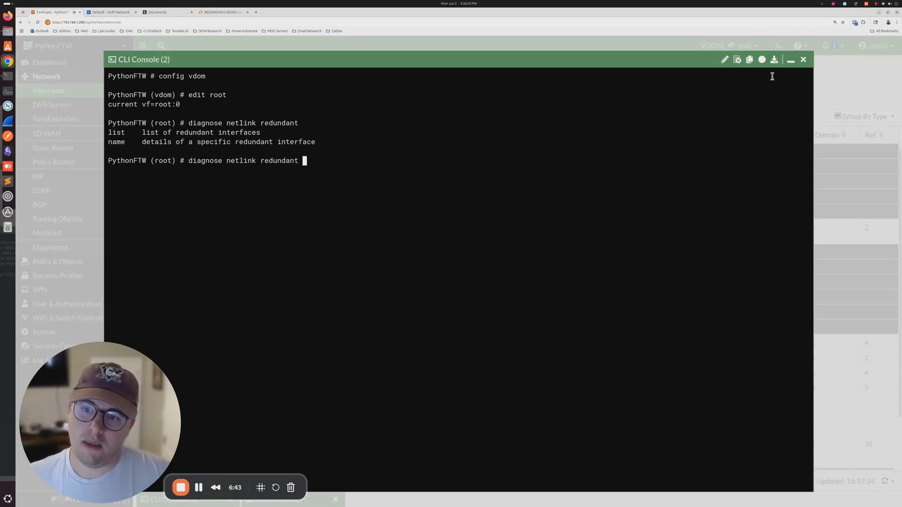
pyautogui.write('name R')
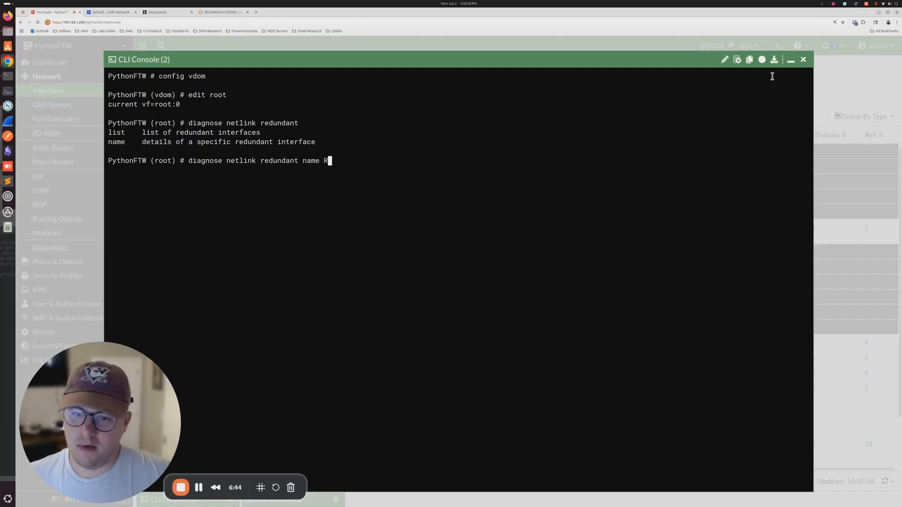
pyautogui.write('EDUNDANT-DEMO')
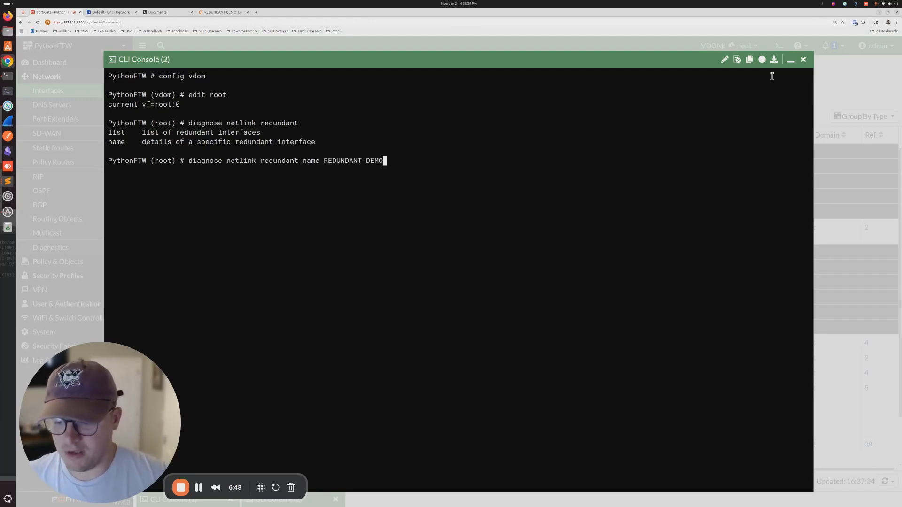
pyautogui.press('Return')
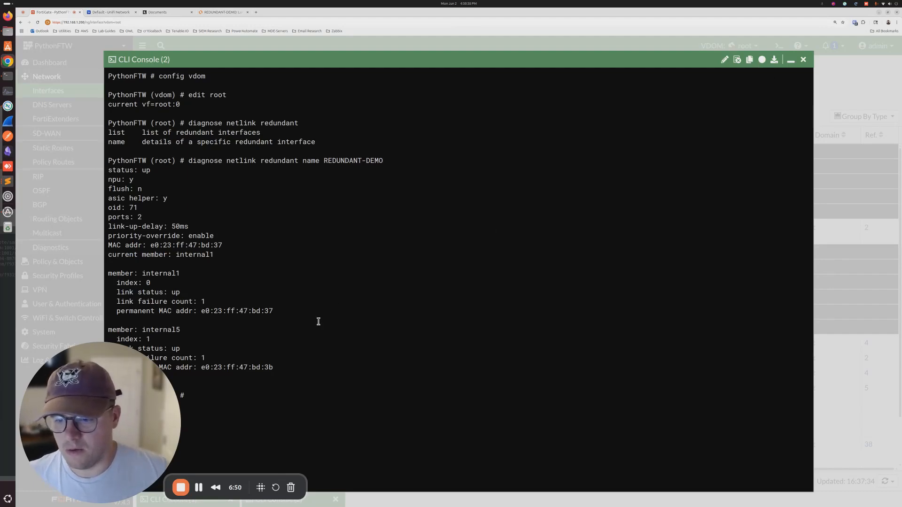
# Step: Examine the redundant interface's overall status, port count, current member, and the link details of internal1 and internal5 in the diagnostic output
pyautogui.moveTo(88, 436); pyautogui.dragTo(515, 425)
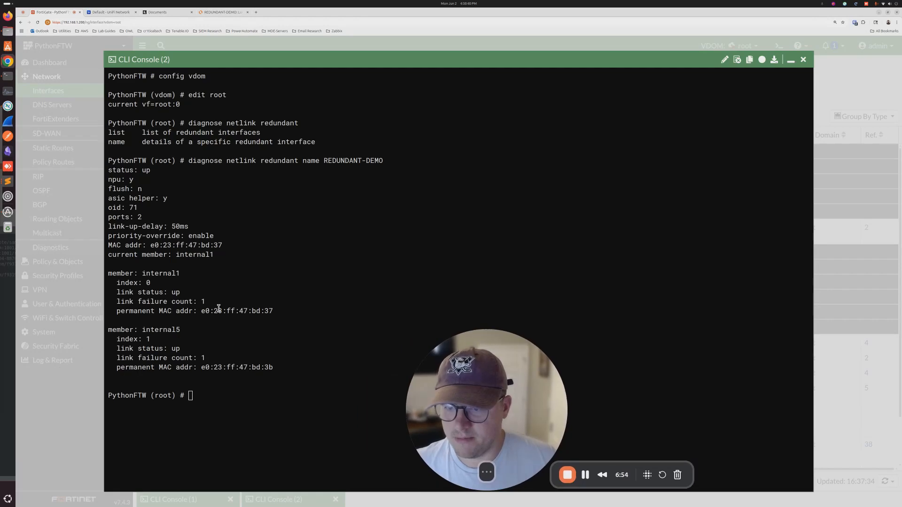
pyautogui.moveTo(114, 170); pyautogui.dragTo(154, 171)
pyautogui.moveTo(113, 217); pyautogui.dragTo(145, 214)
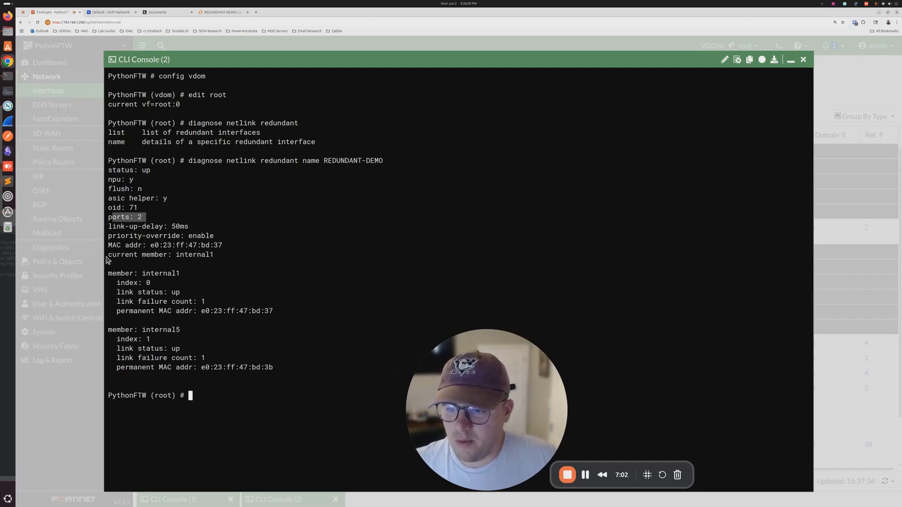
pyautogui.moveTo(108, 255); pyautogui.dragTo(216, 256)
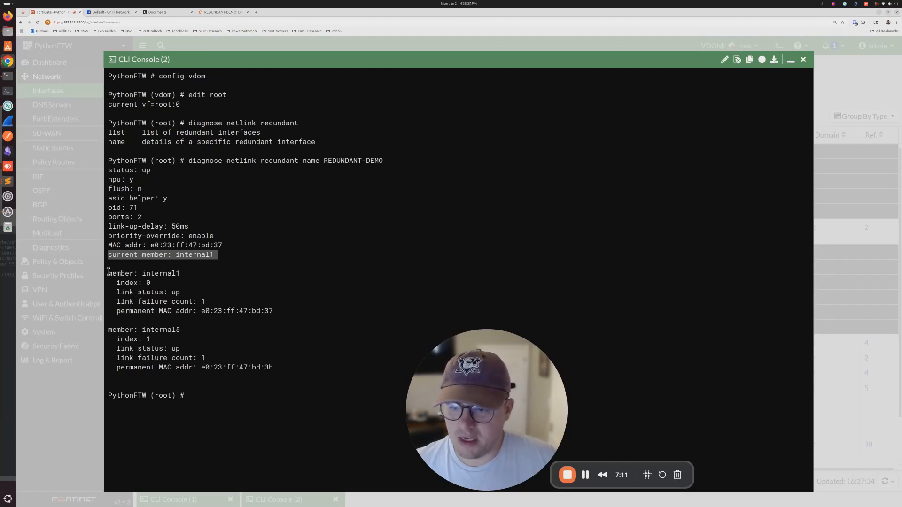
pyautogui.moveTo(109, 271); pyautogui.dragTo(224, 312)
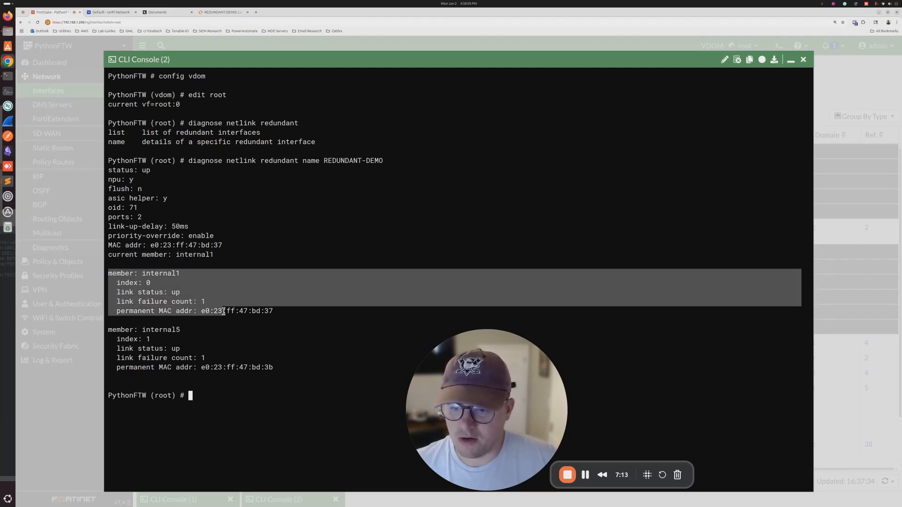
pyautogui.moveTo(124, 331); pyautogui.dragTo(191, 359)
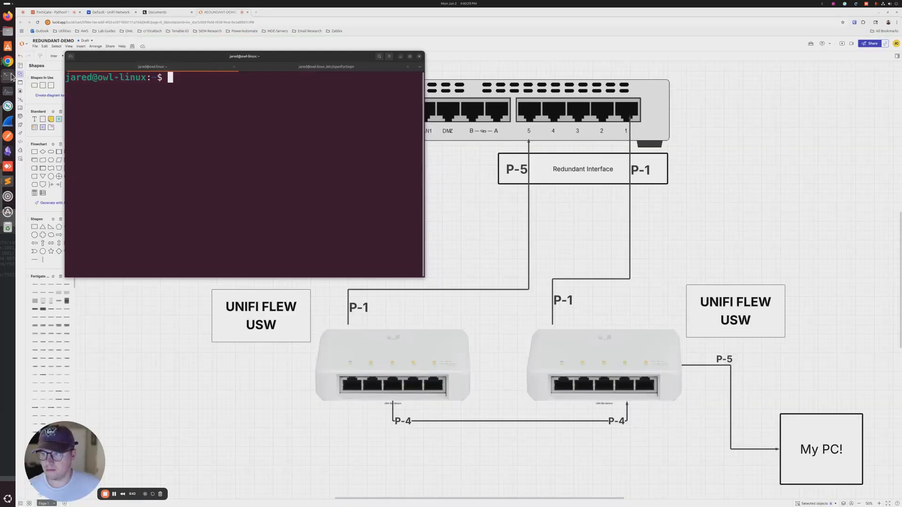
# Step: Switch to the Linux terminal and check the PC's address on the redundant network with "ip a | grep 10.60.60"
pyautogui.moveTo(130, 82); pyautogui.dragTo(160, 75)
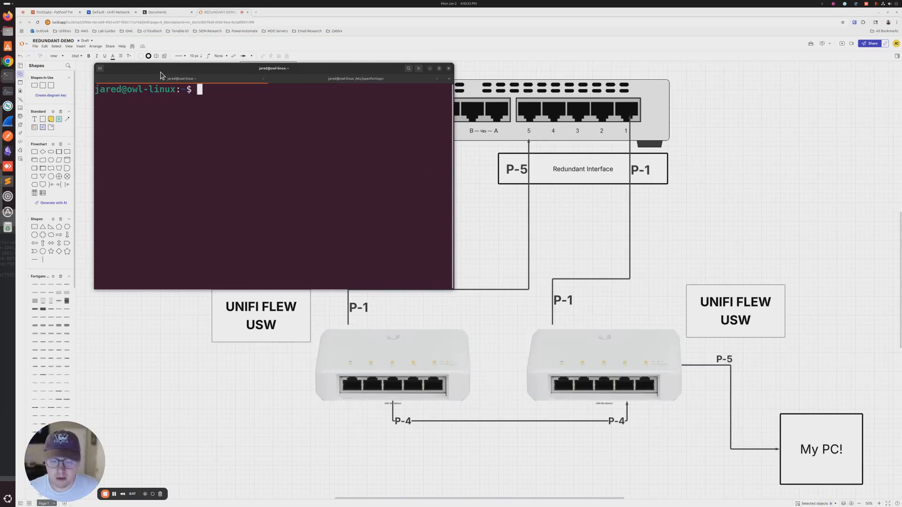
pyautogui.press('Up')
pyautogui.press('Up')
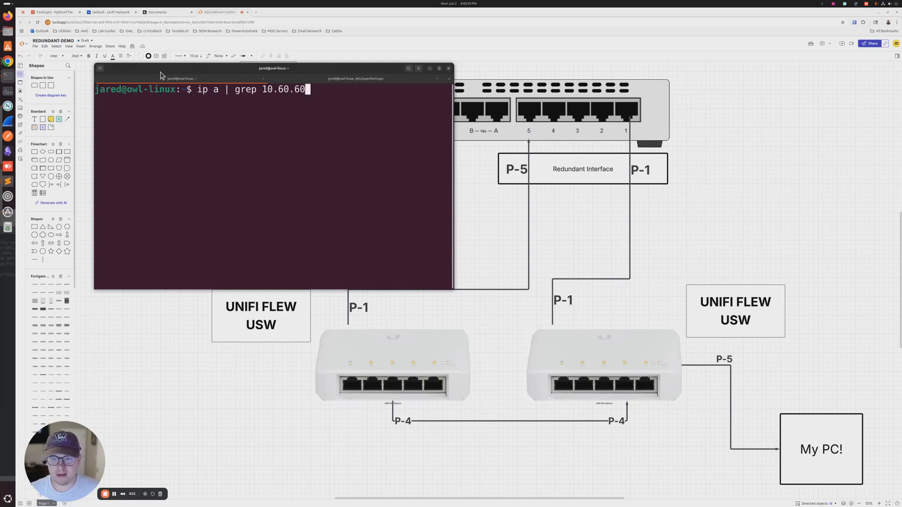
pyautogui.press('Return')
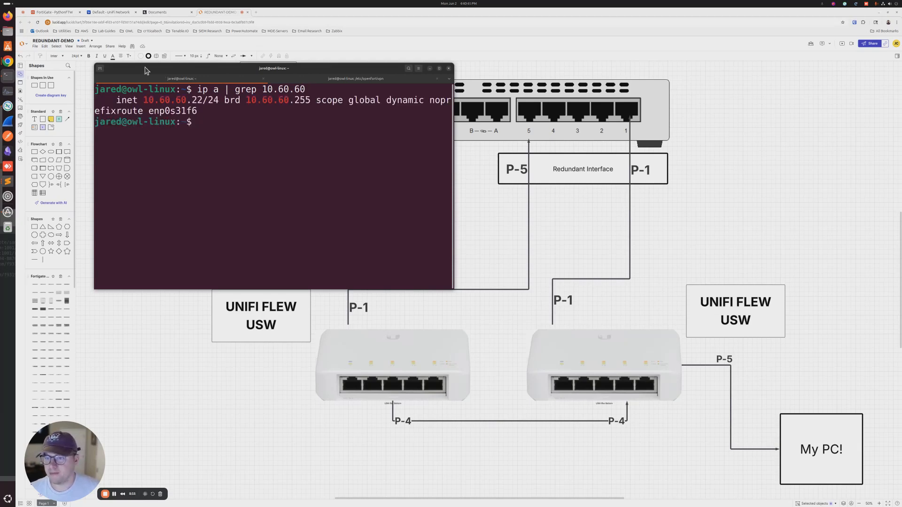
pyautogui.moveTo(149, 101); pyautogui.dragTo(188, 101)
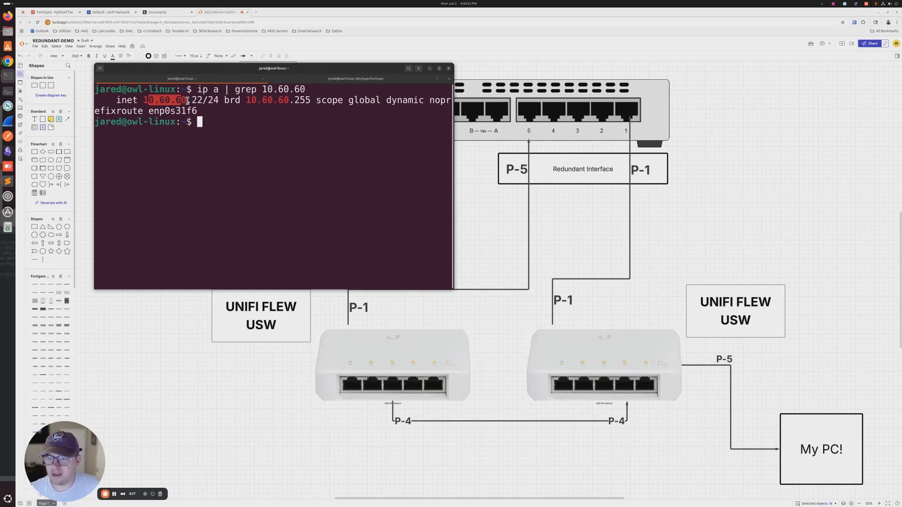
# Step: Test internet connectivity from the PC with "ping 1.1.1.1" and stop it after a few replies
pyautogui.click(219, 118)
pyautogui.write('pi')
pyautogui.press('BackSpace')
pyautogui.press('BackSpace')
pyautogui.write('ping 1.')
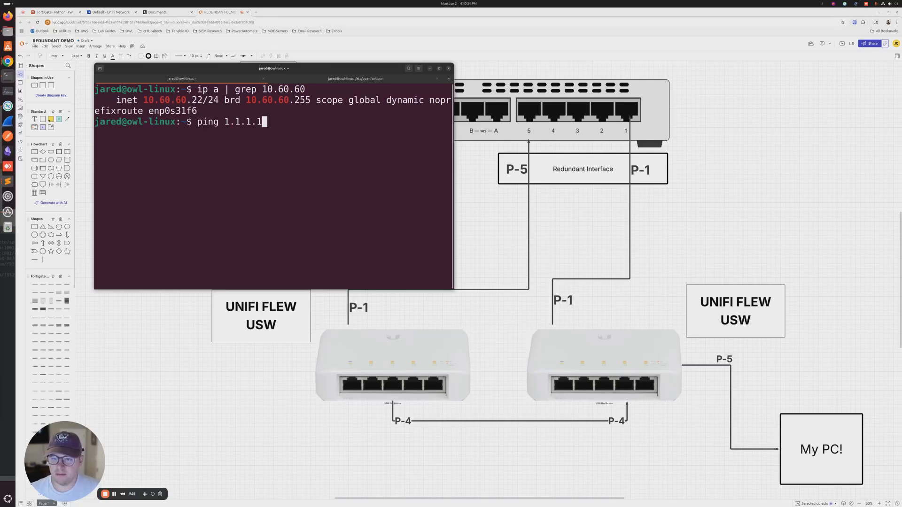
pyautogui.write('1.1.1')
pyautogui.press('Return')
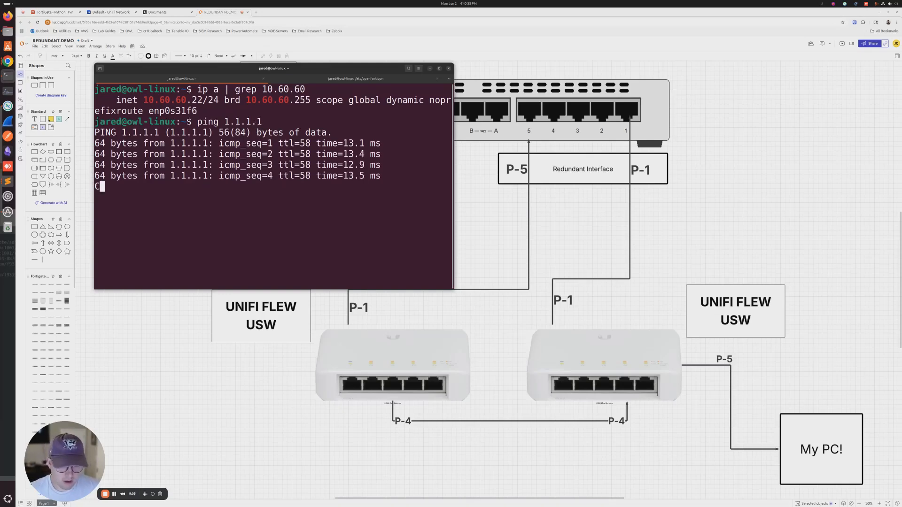
pyautogui.hotkey('ctrl', 'c')
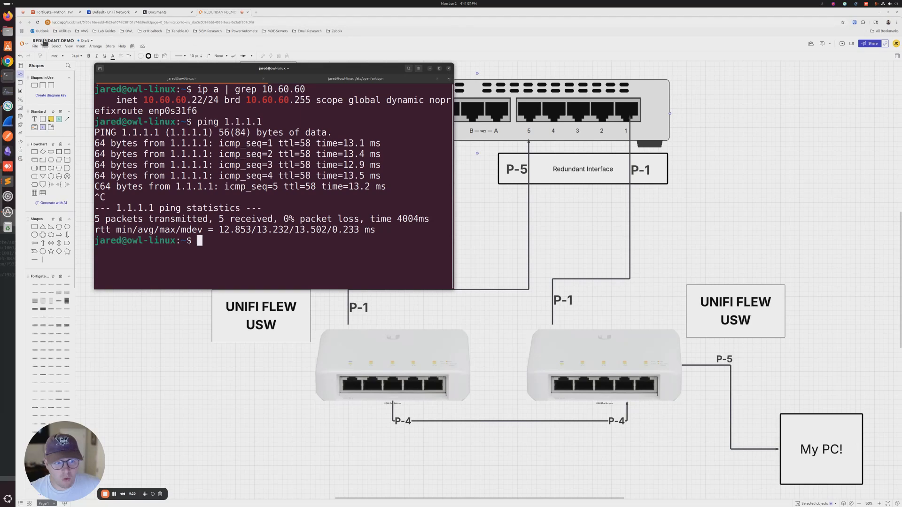
# Step: Switch to the FortiGate web interface, open its CLI console, and bring the Linux terminal in front of it
pyautogui.click(54, 13)
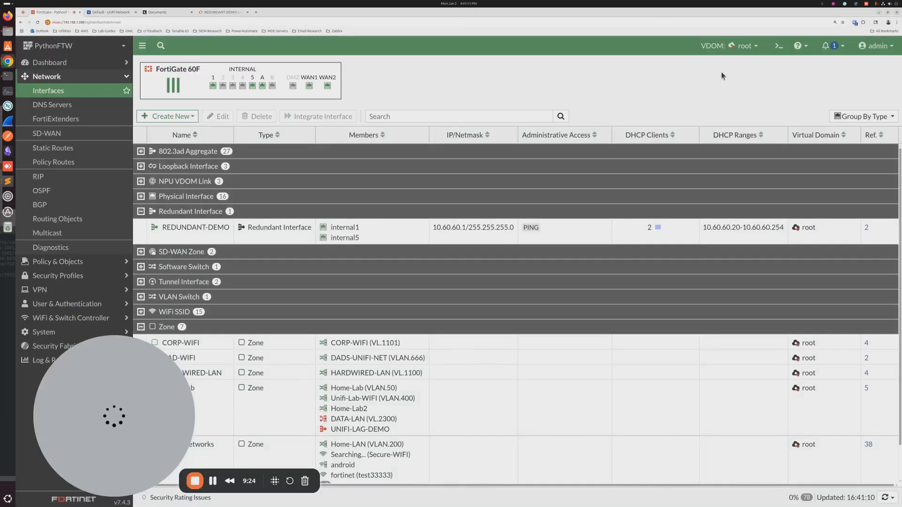
pyautogui.click(781, 45)
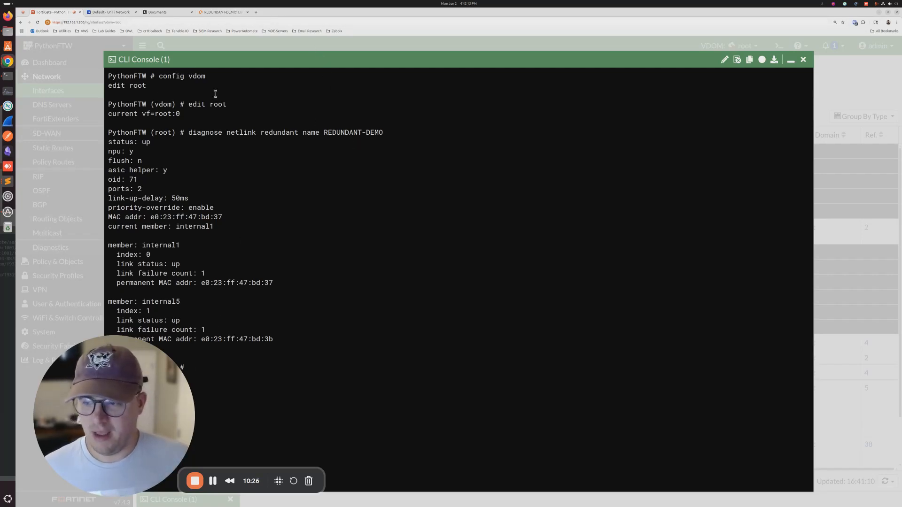
pyautogui.click(14, 80)
pyautogui.moveTo(217, 71); pyautogui.dragTo(170, 200)
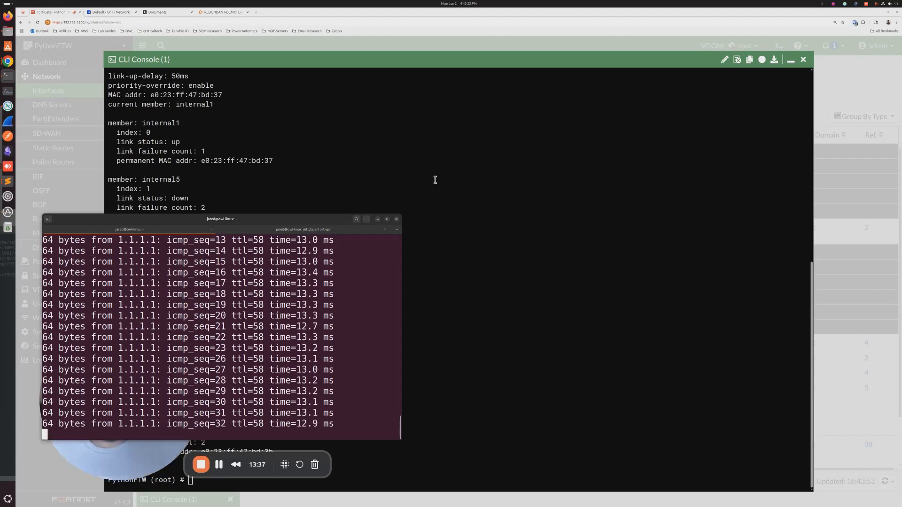
# Step: Move the terminal clear of the CLI output, rerun "diagnose netlink redundant name REDUNDANT-DEMO" in the FortiGate console and check the current member
pyautogui.moveTo(222, 224); pyautogui.dragTo(579, 96)
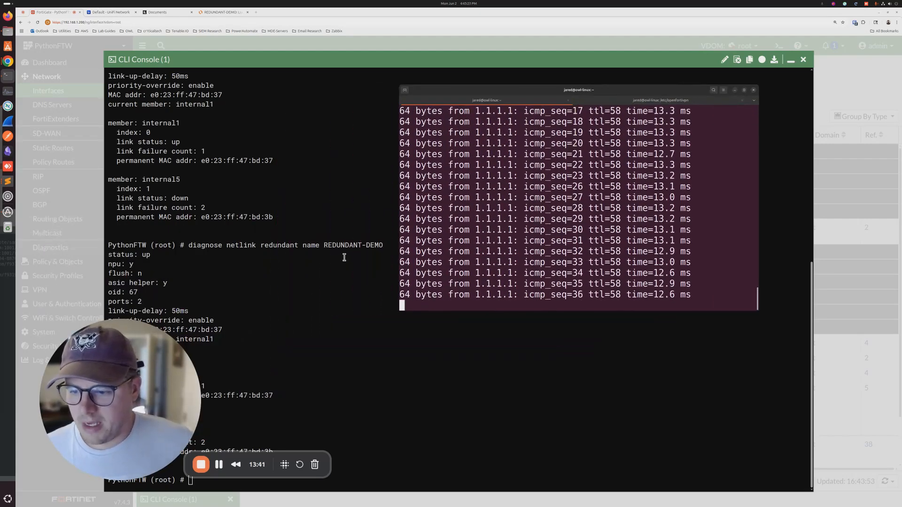
pyautogui.click(342, 258)
pyautogui.moveTo(72, 376); pyautogui.dragTo(597, 339)
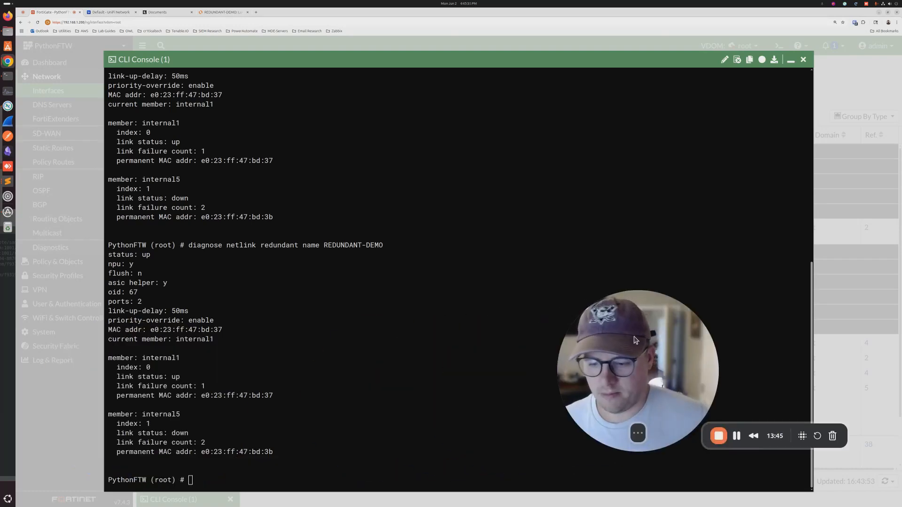
pyautogui.press('Up')
pyautogui.press('Return')
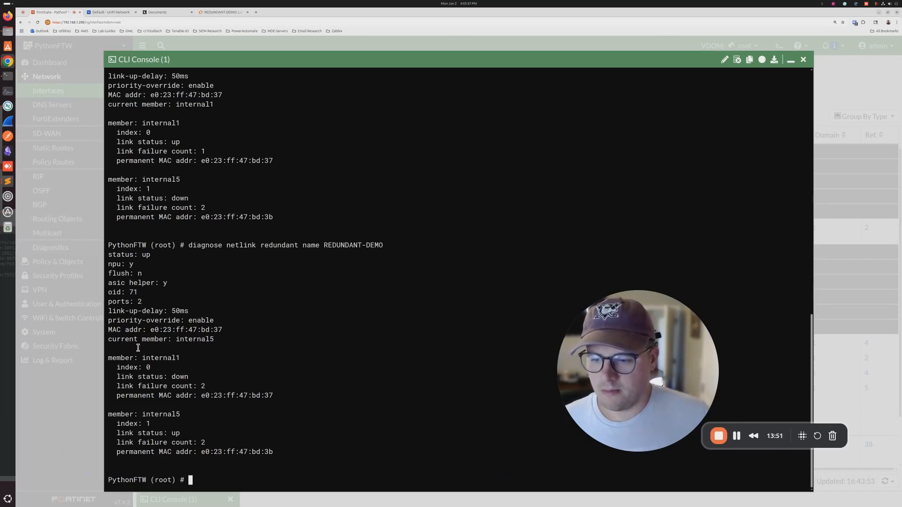
pyautogui.moveTo(112, 338); pyautogui.dragTo(223, 335)
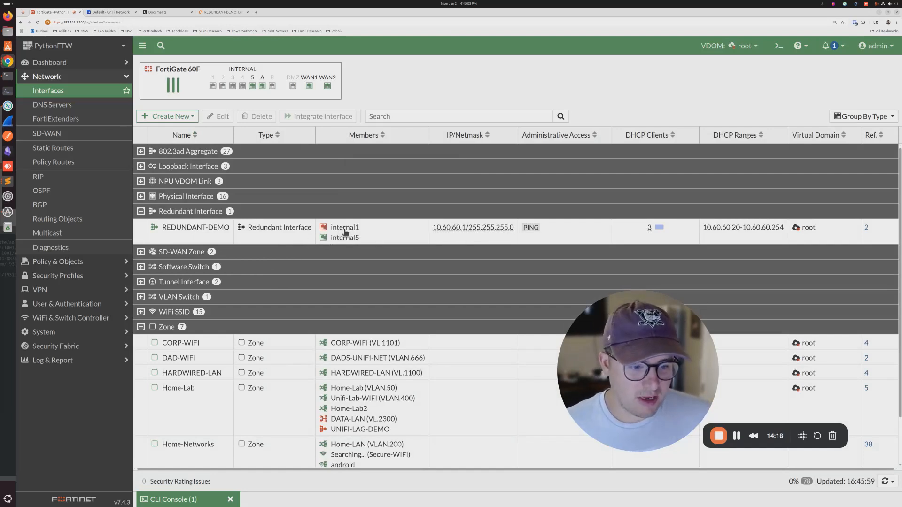
# Step: Reopen the CLI console, stop the running ping to 1.1.1.1 in the Linux terminal and review its packet loss statistics
pyautogui.click(187, 498)
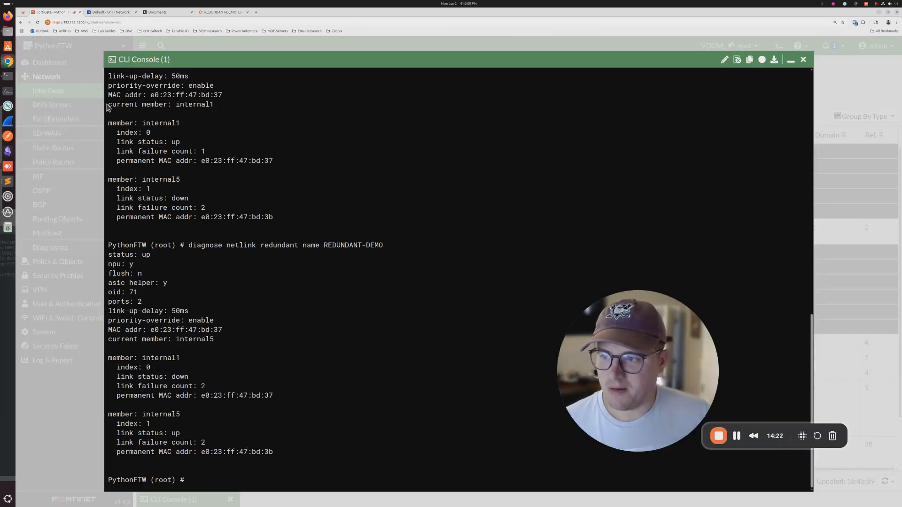
pyautogui.click(12, 83)
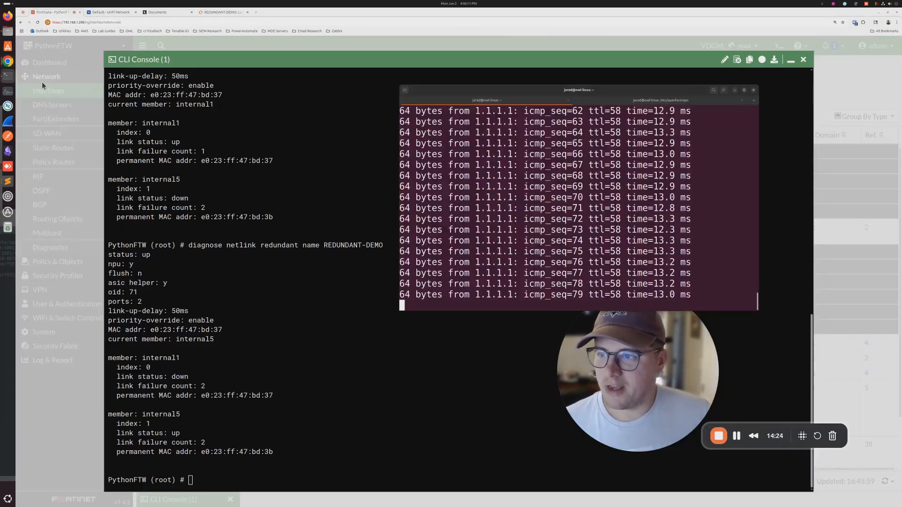
pyautogui.hotkey('ctrl', 'c')
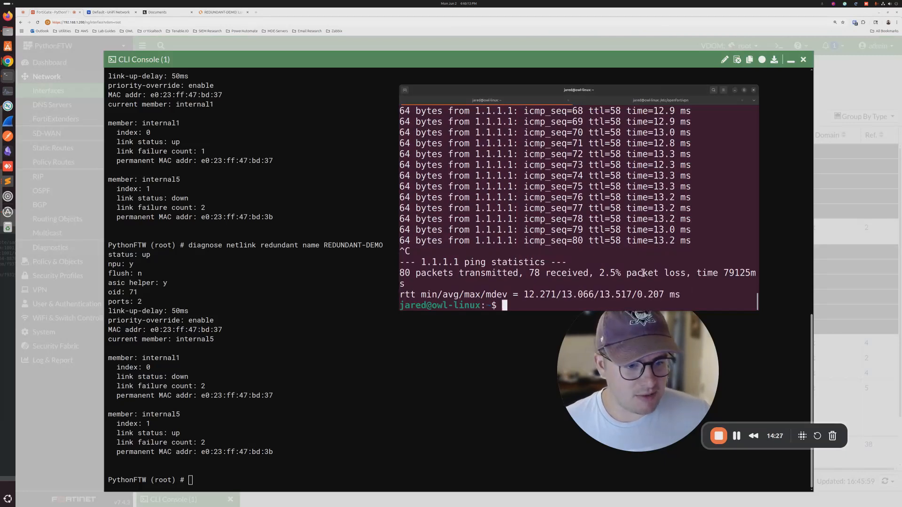
pyautogui.moveTo(431, 274); pyautogui.dragTo(598, 273)
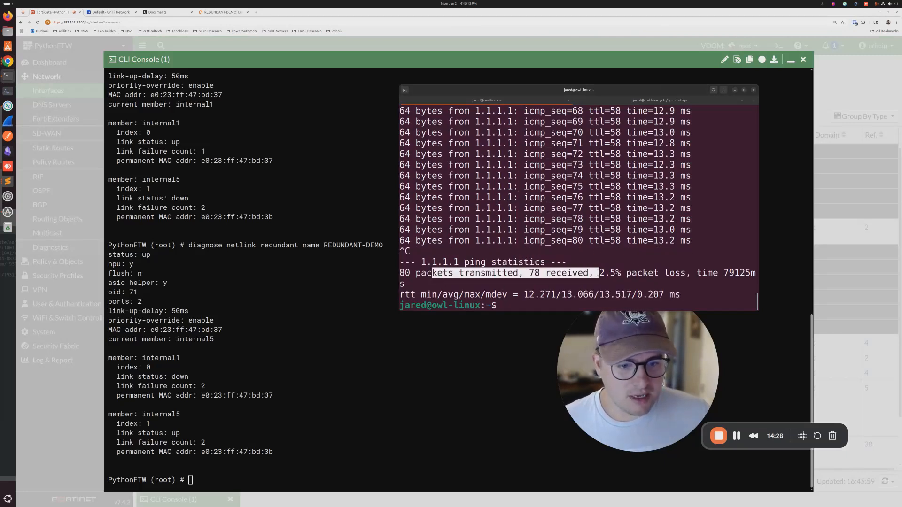
pyautogui.moveTo(405, 273); pyautogui.dragTo(596, 273)
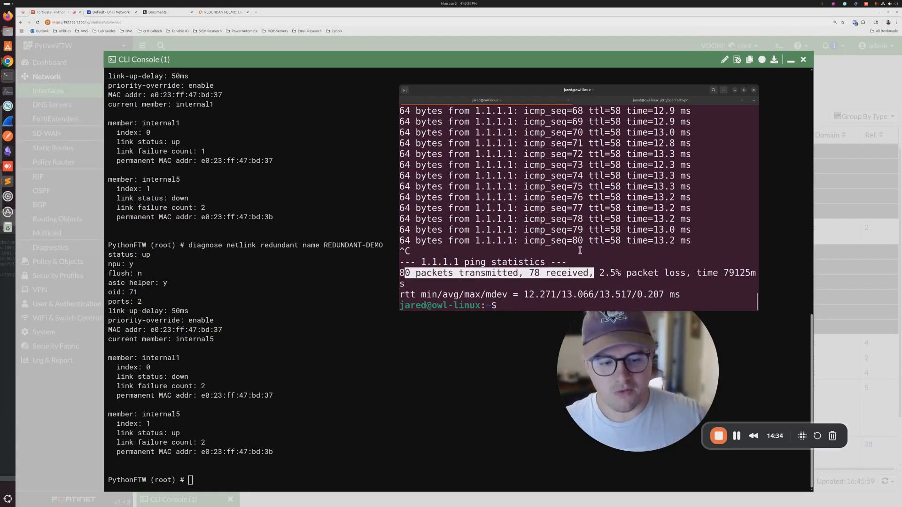
pyautogui.click(560, 227)
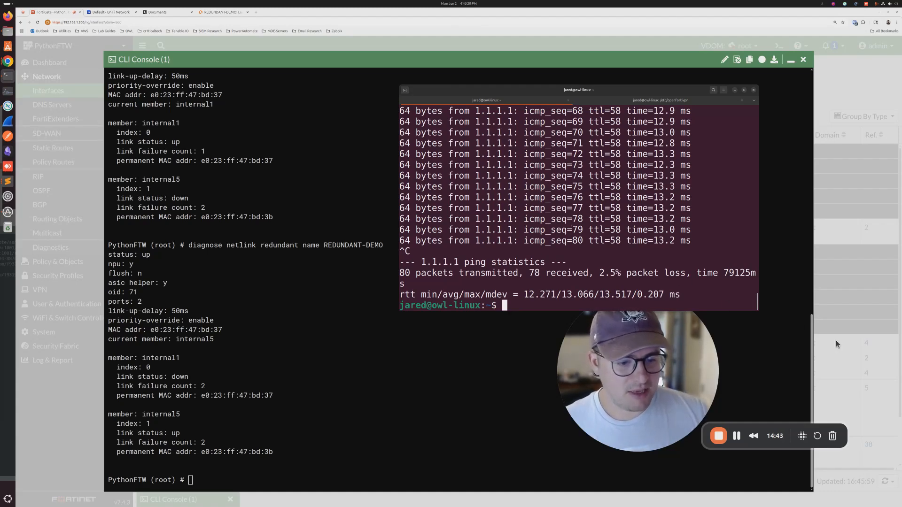
# Step: Bring the Linux terminal back in front of the CLI console and restart the continuous ping to 1.1.1.1
pyautogui.moveTo(636, 382); pyautogui.dragTo(132, 400)
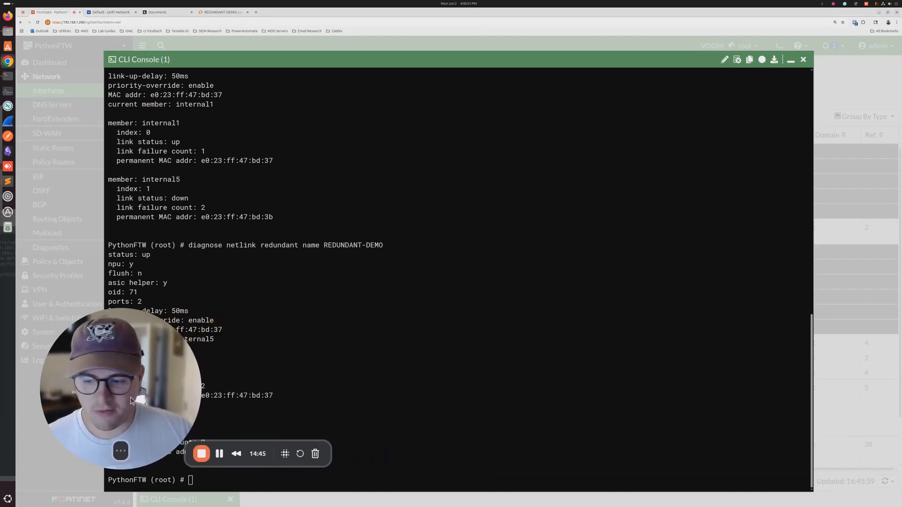
pyautogui.click(8, 76)
pyautogui.click(571, 54)
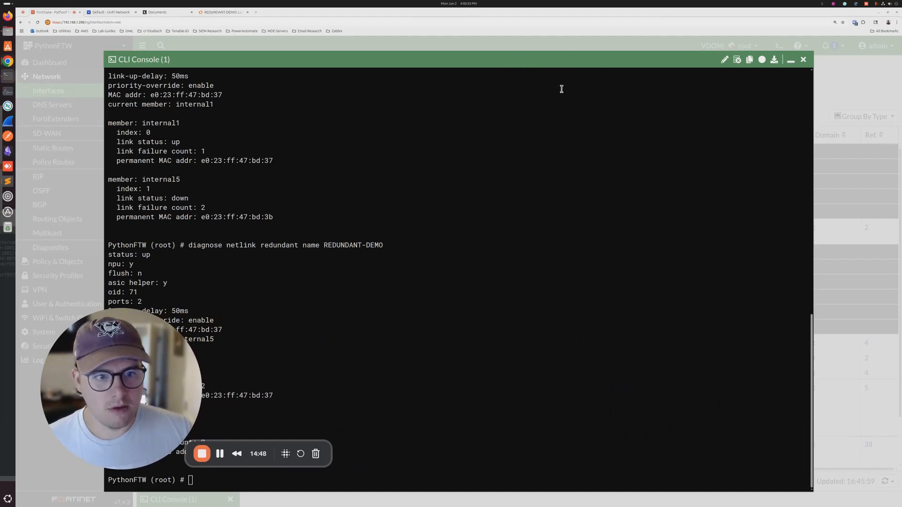
pyautogui.moveTo(561, 86); pyautogui.dragTo(525, 104)
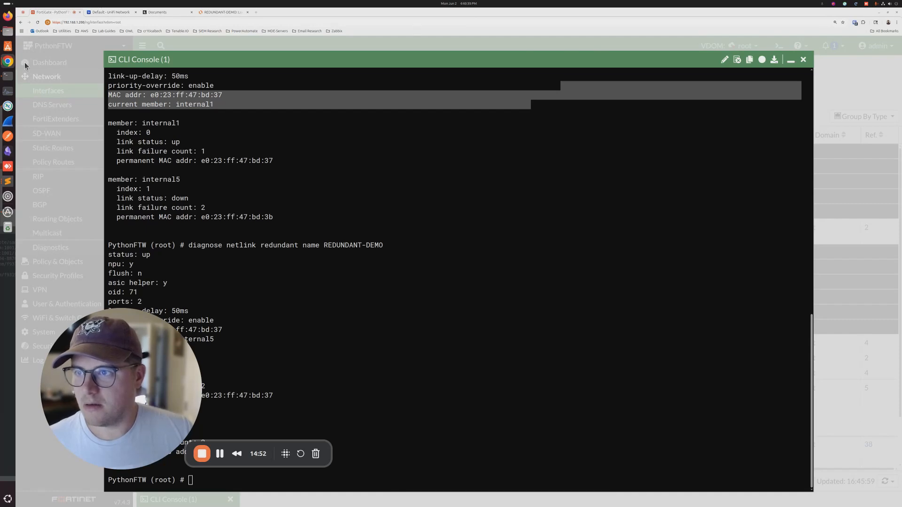
pyautogui.click(11, 77)
pyautogui.moveTo(467, 101); pyautogui.dragTo(100, 253)
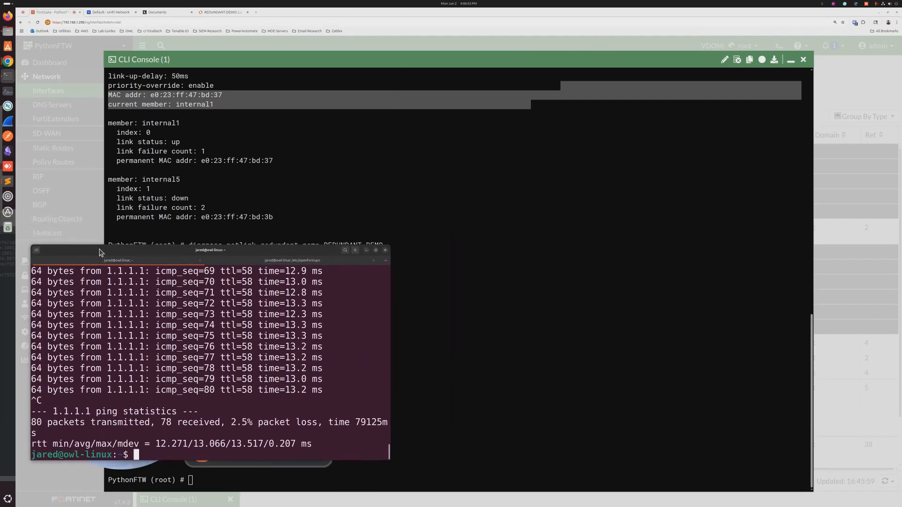
pyautogui.press('Return')
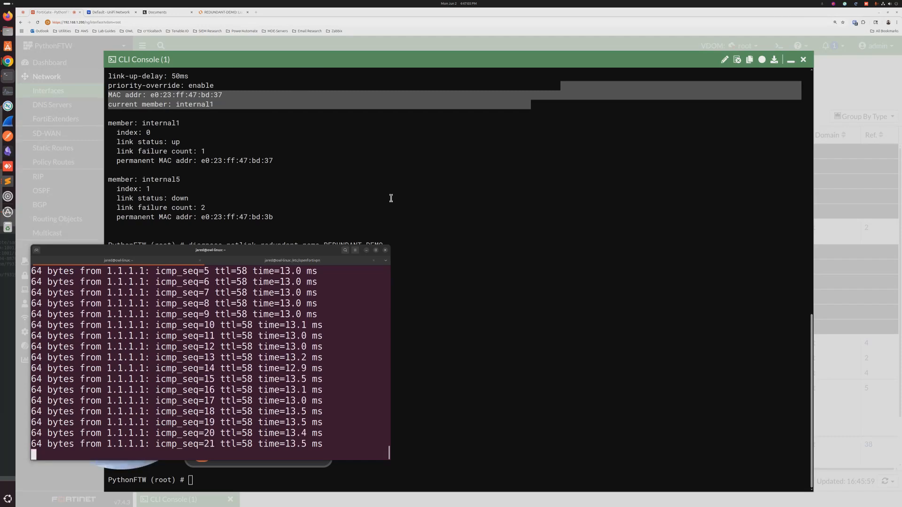
# Step: With the ping still running, recheck REDUNDANT-DEMO's member link status in the FortiGate console using "diagnose netlink redundant name REDUNDANT-DEMO"
pyautogui.moveTo(290, 255); pyautogui.dragTo(787, 152)
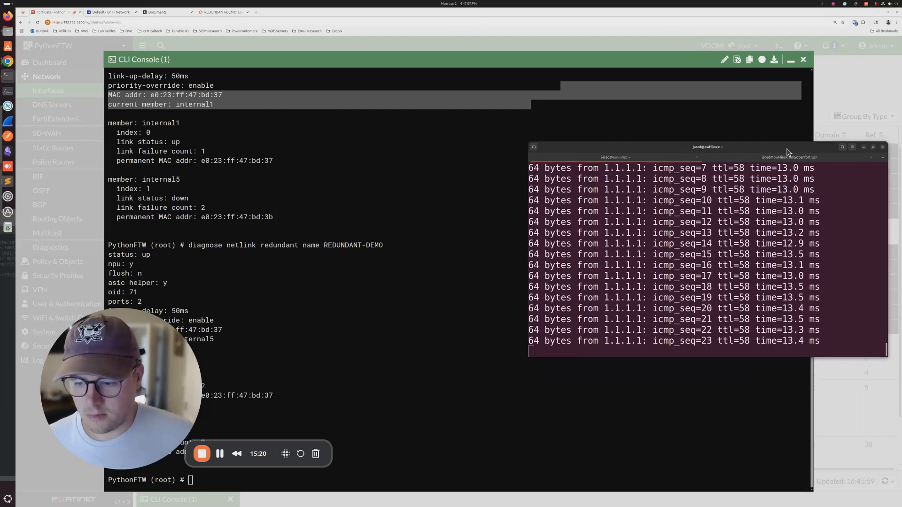
pyautogui.click(481, 238)
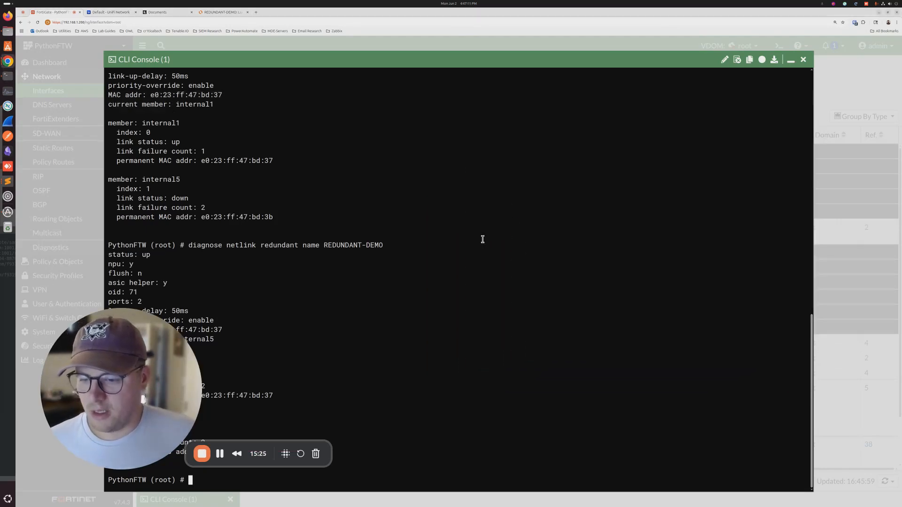
pyautogui.press('Up')
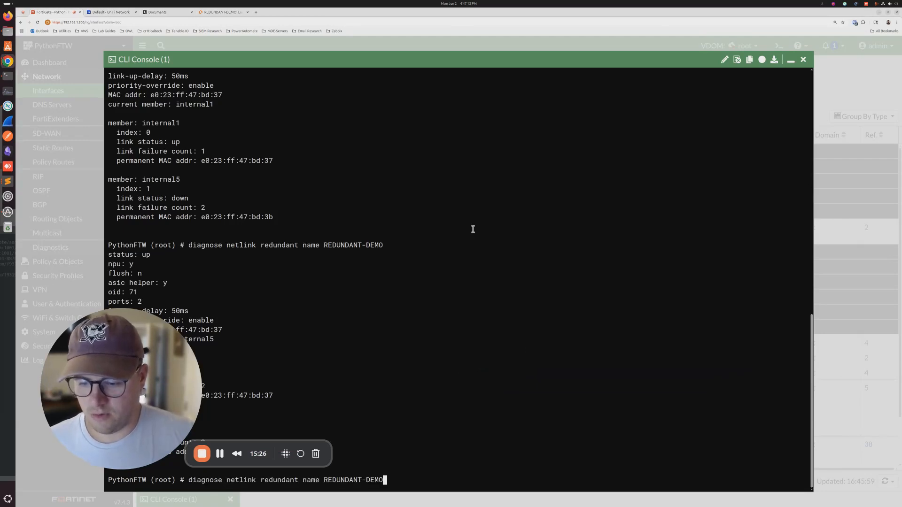
pyautogui.moveTo(178, 342); pyautogui.dragTo(636, 351)
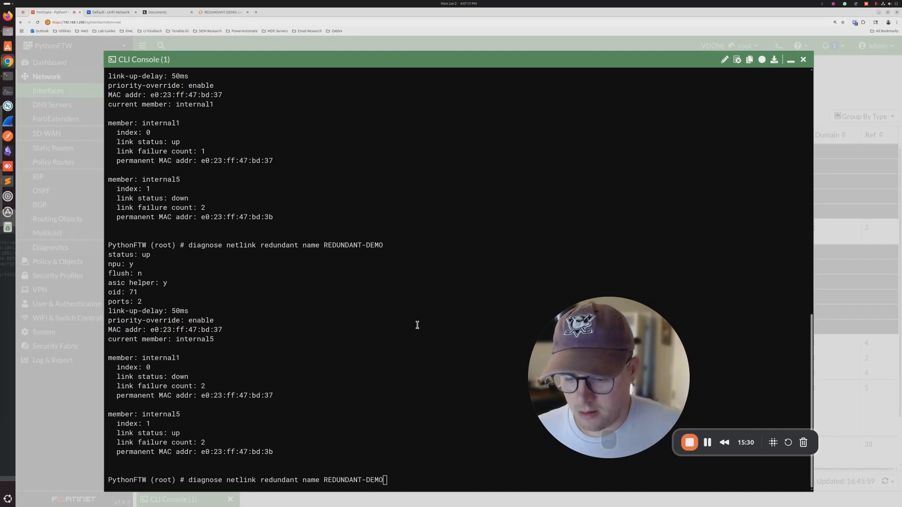
pyautogui.press('Return')
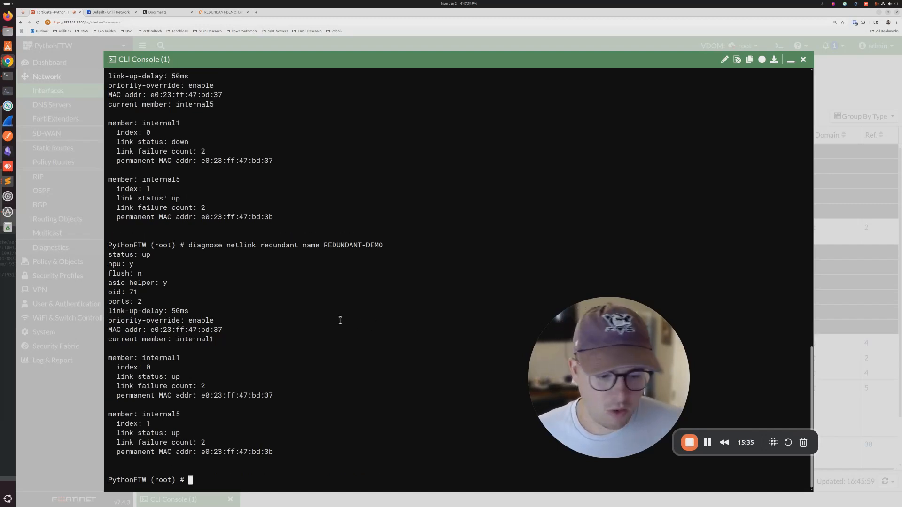
# Step: Highlight the current member in the CLI output, then stop the ping to 1.1.1.1 in the Linux terminal and review its packet loss
pyautogui.moveTo(125, 340); pyautogui.dragTo(218, 338)
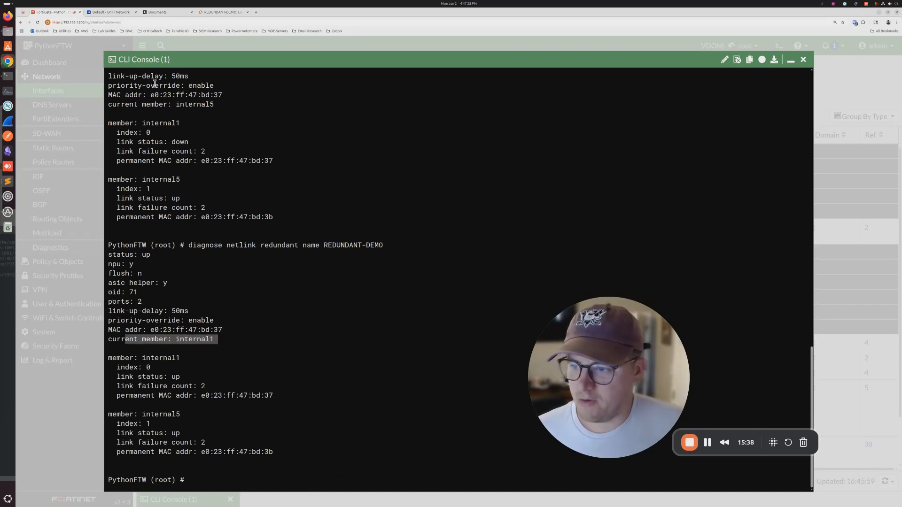
pyautogui.click(8, 76)
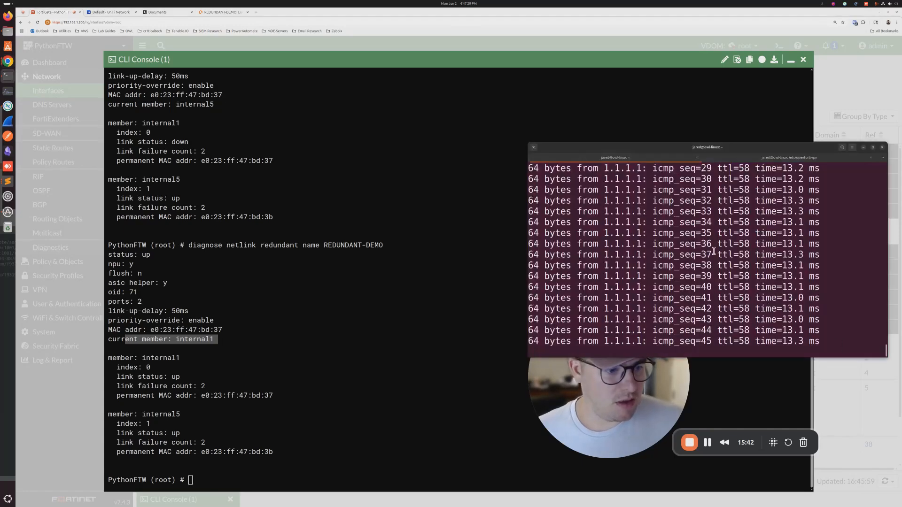
pyautogui.moveTo(755, 151); pyautogui.dragTo(675, 105)
pyautogui.hotkey('ctrl', 'c')
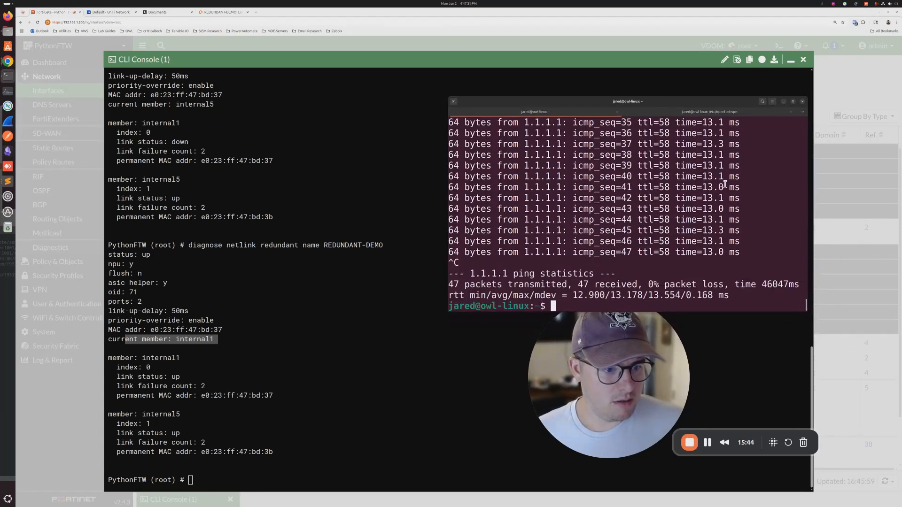
pyautogui.moveTo(458, 284); pyautogui.dragTo(665, 284)
# Step: Run another continuous ping to 1.1.1.1 in the Linux terminal, shift its window over the CLI console and stop the ping
pyautogui.click(694, 258)
pyautogui.press('Up')
pyautogui.press('Return')
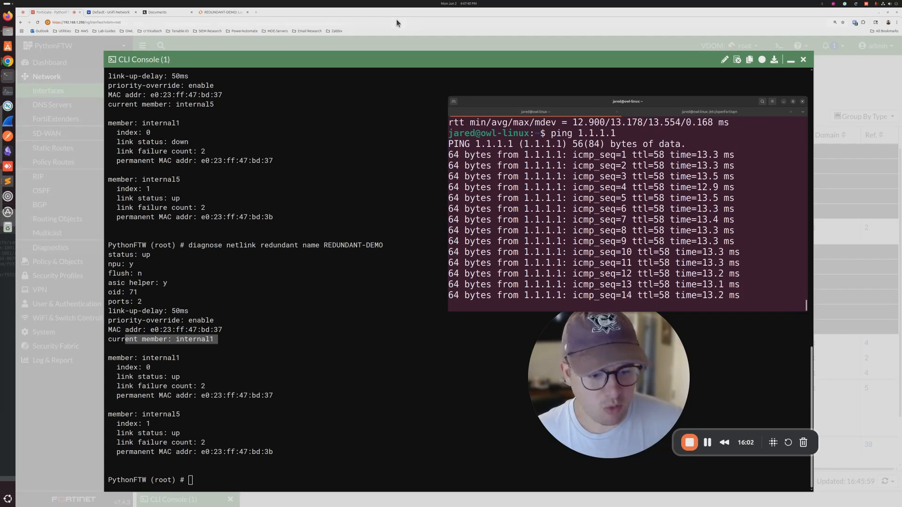
pyautogui.moveTo(665, 98); pyautogui.dragTo(432, 89)
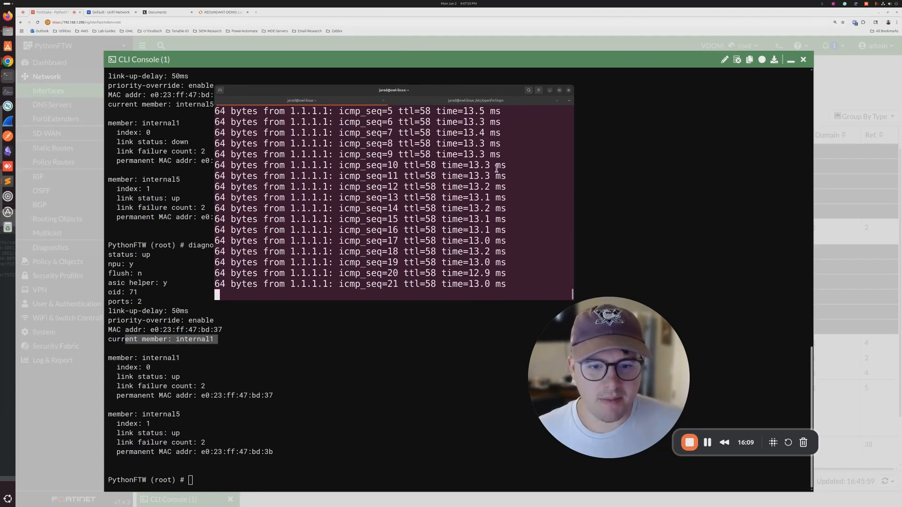
pyautogui.hotkey('ctrl', 'c')
# Step: Minimize the Linux terminal and the FortiGate CLI console to get back to the network interfaces list
pyautogui.click(550, 91)
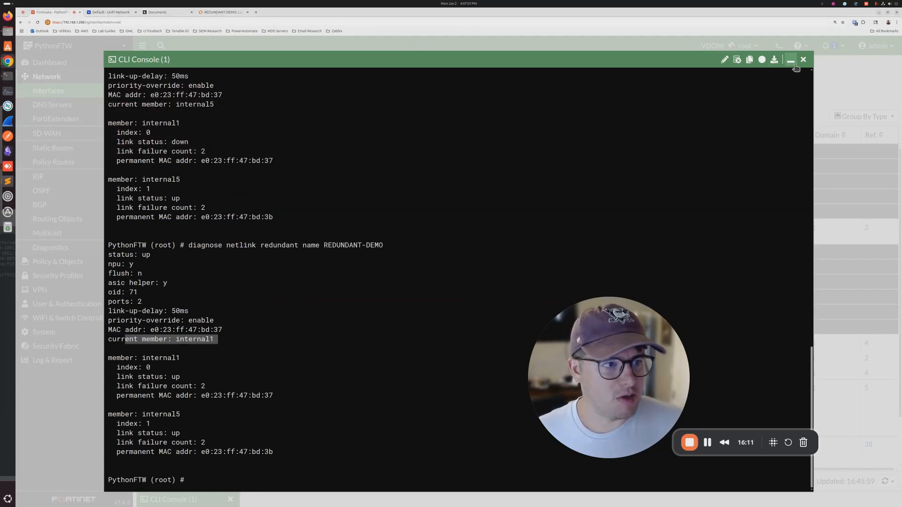
pyautogui.click(791, 59)
pyautogui.moveTo(609, 369); pyautogui.dragTo(99, 385)
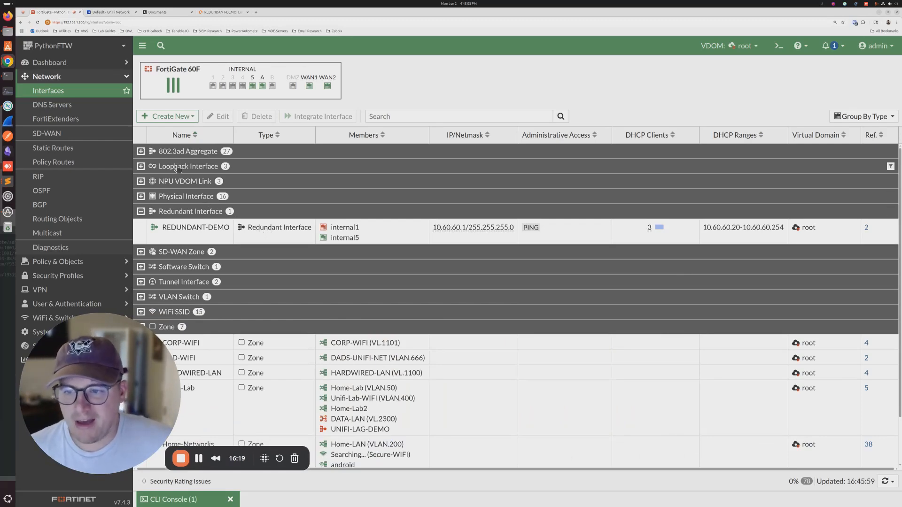
# Step: Expand the 802.3ad Aggregate group, look through the VLANs under fortilink and collapse the fortilink entry
pyautogui.click(170, 152)
pyautogui.click(140, 167)
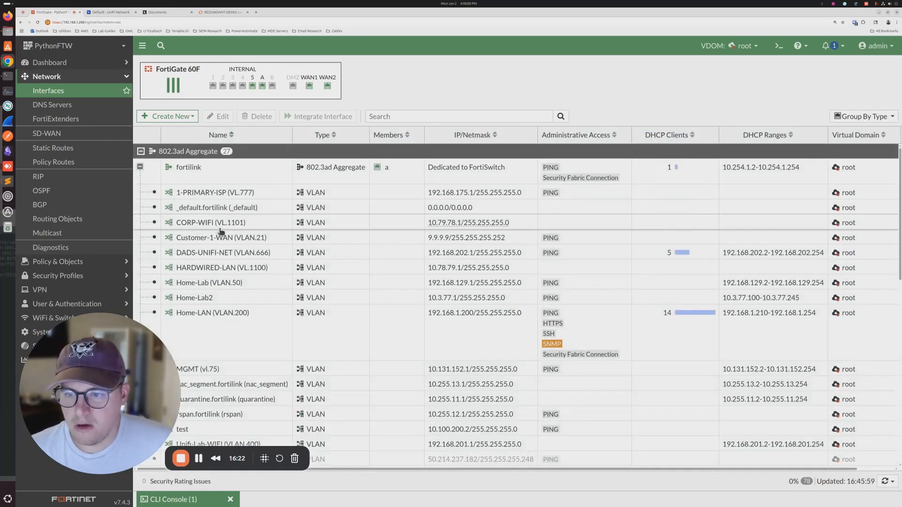
pyautogui.scroll(-2, 220, 231)
pyautogui.scroll(2, 188, 197)
pyautogui.click(140, 167)
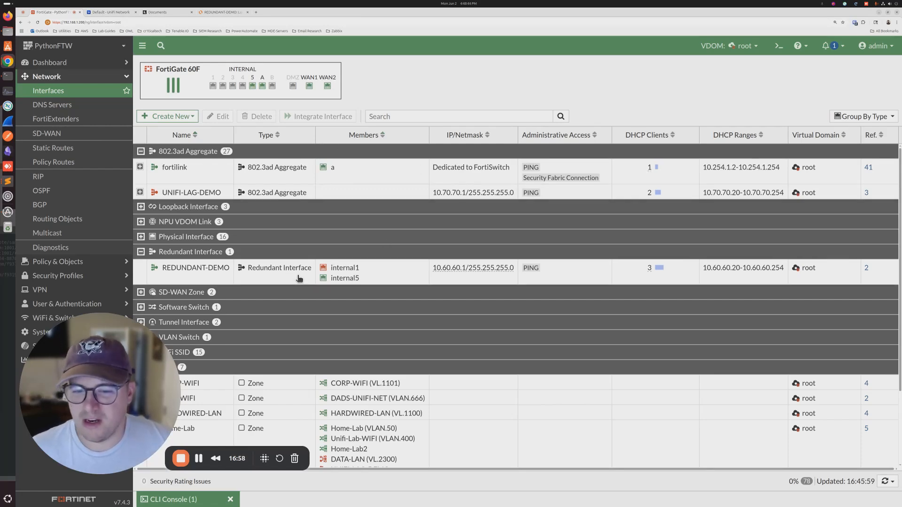
# Step: Open the REDUNDANT-DEMO interface for editing and remove internal1 from its interface members
pyautogui.doubleClick(381, 274)
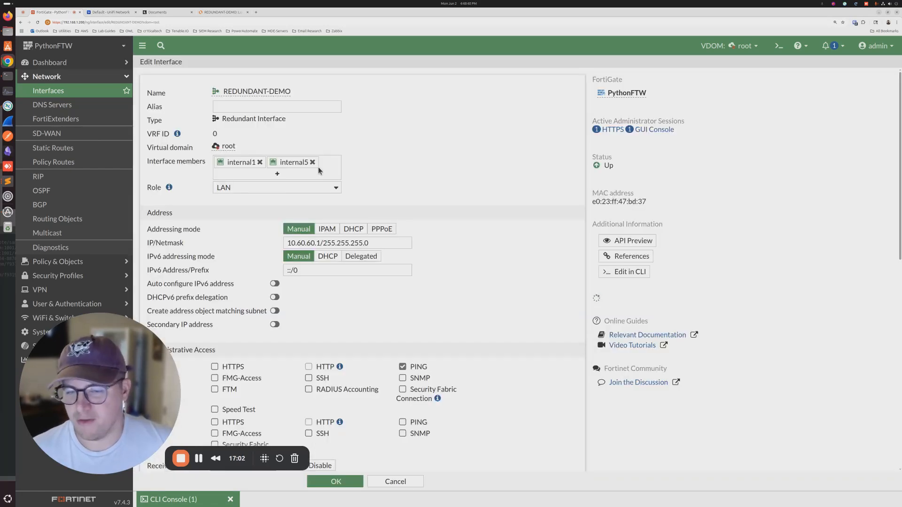
pyautogui.click(260, 163)
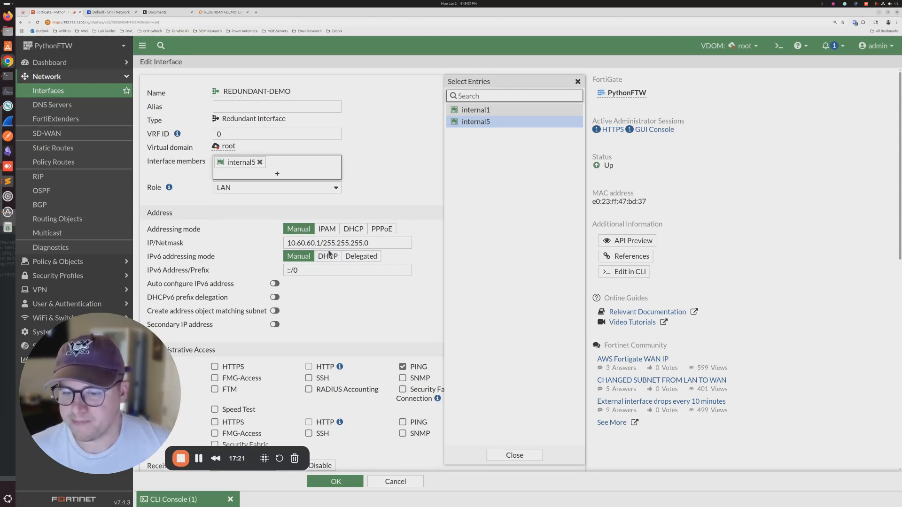
# Step: Switch to the REDUNDANT-DEMO diagram in Lucidchart and examine how the FGT 60F ports connect to the two UniFi switches
pyautogui.click(229, 15)
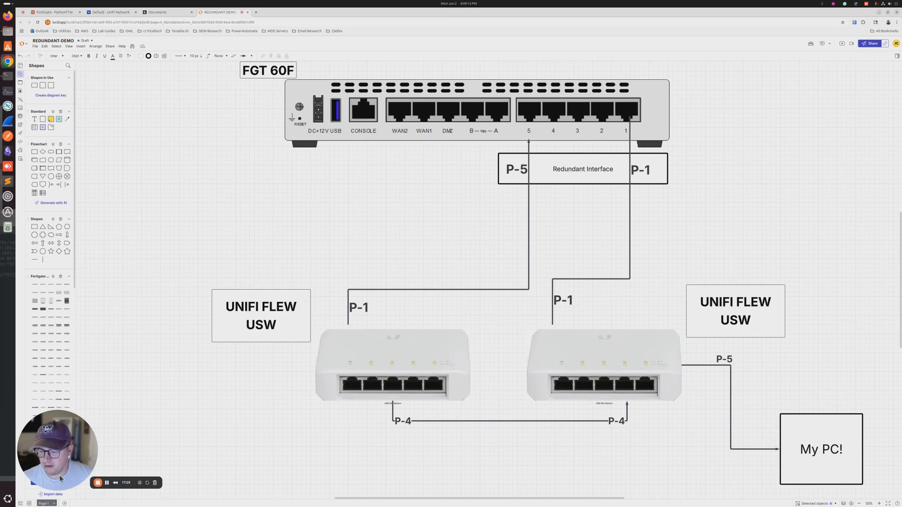
pyautogui.moveTo(69, 456); pyautogui.dragTo(75, 424)
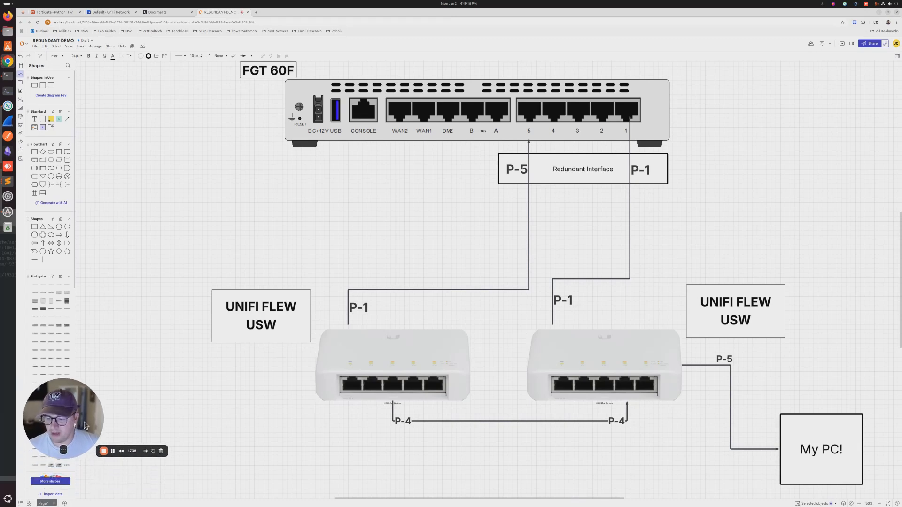